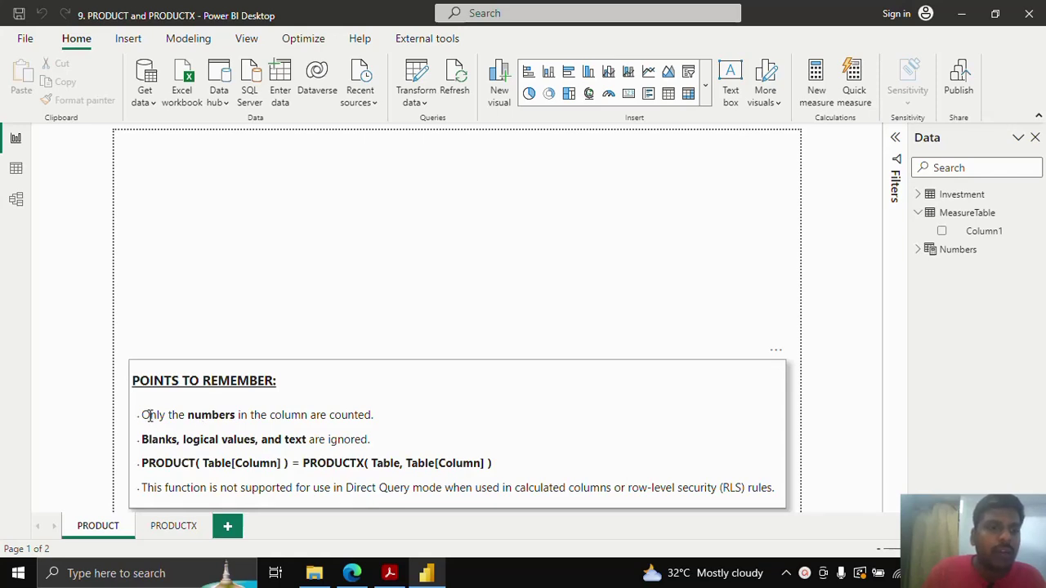
Step: Highlight the notes about counting only numbers and about blanks, then deselect the notes box
{"action": "left_click_drag", "start_coordinate": [169, 415], "coordinate": [250, 419]}
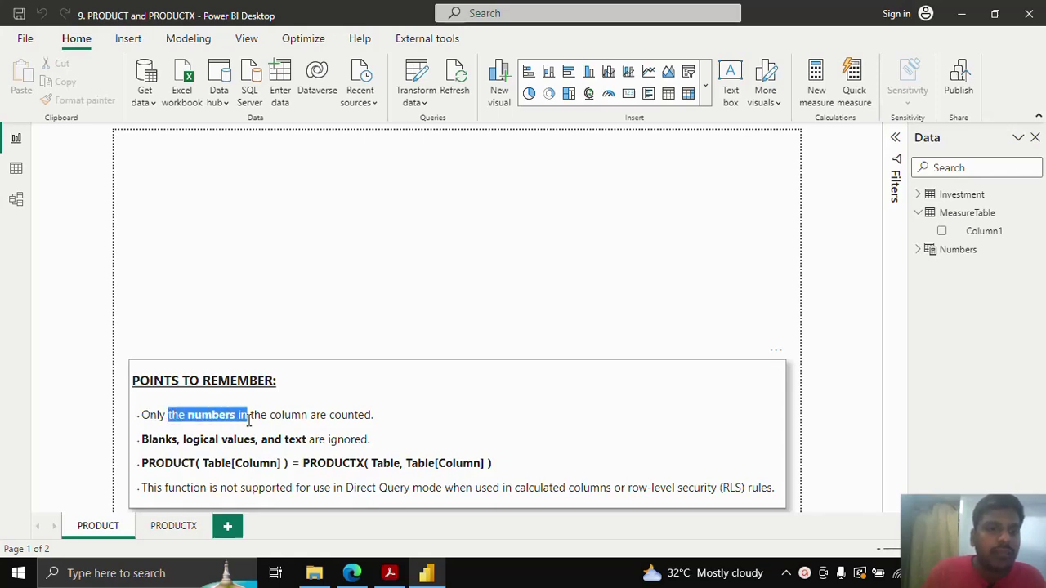
{"action": "left_click_drag", "start_coordinate": [141, 434], "coordinate": [200, 440]}
{"action": "left_click", "coordinate": [289, 440]}
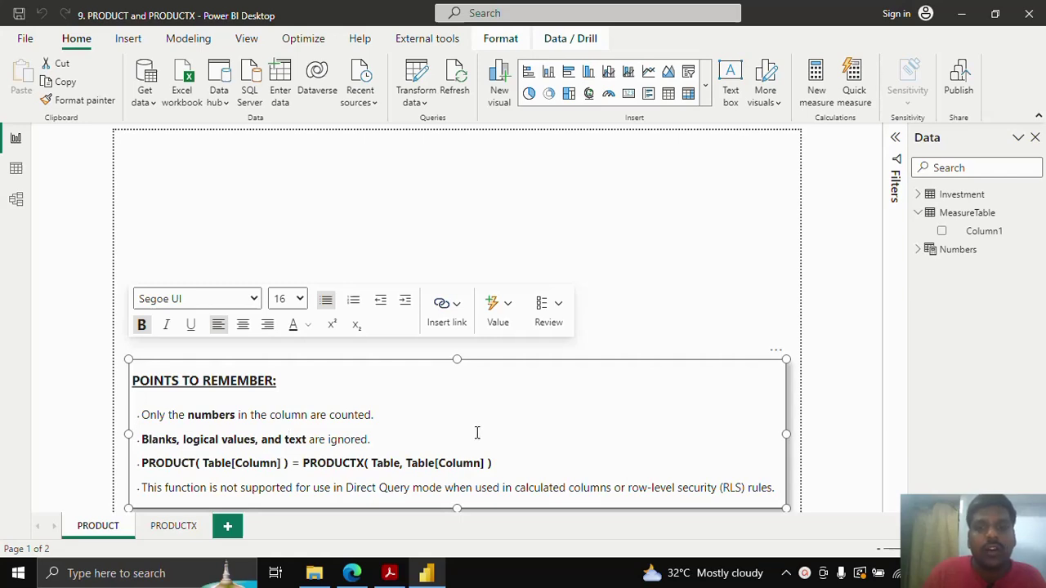
{"action": "left_click", "coordinate": [493, 180]}
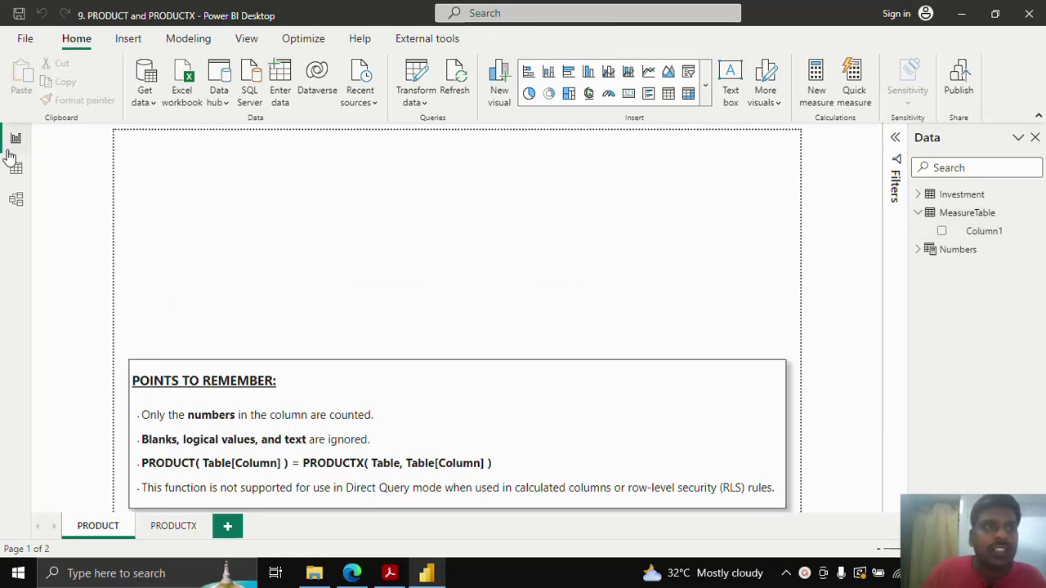
Step: Inspect the Numbers table's values 1 to 5 in data view, then return to the PRODUCT page
{"action": "left_click", "coordinate": [987, 252]}
{"action": "left_click", "coordinate": [16, 170]}
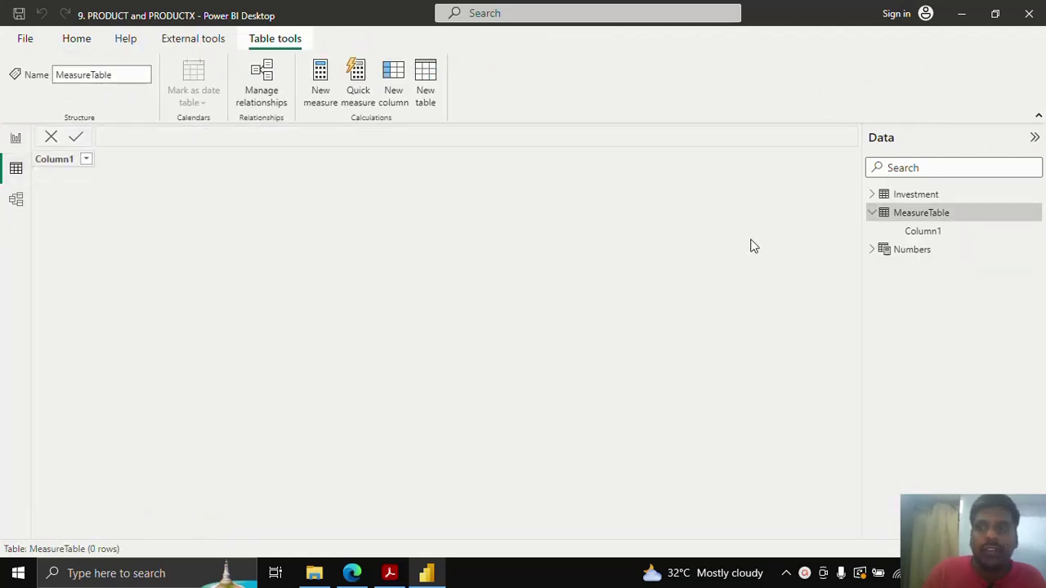
{"action": "left_click", "coordinate": [901, 250]}
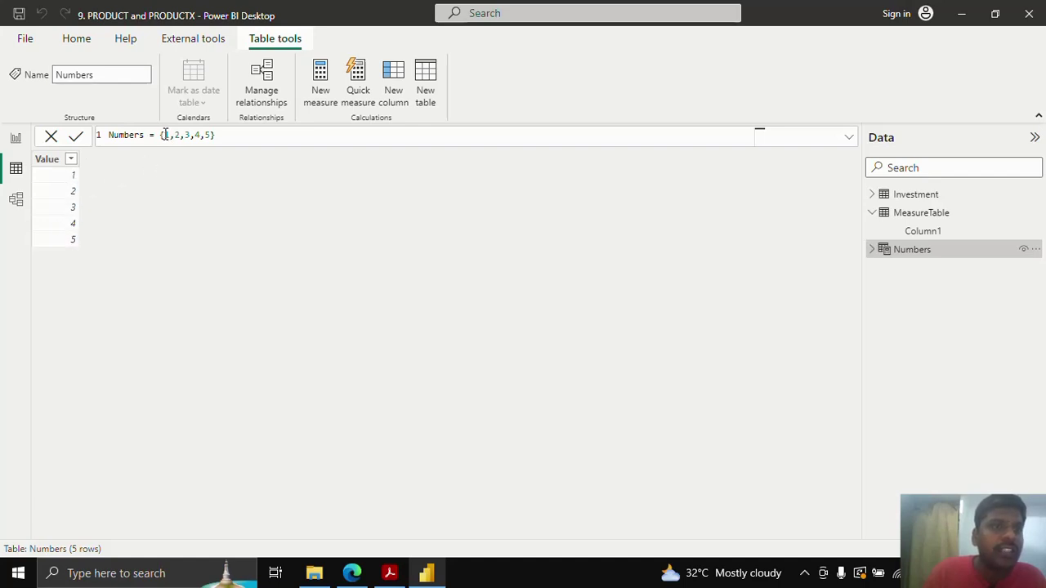
{"action": "left_click_drag", "start_coordinate": [164, 134], "coordinate": [210, 136]}
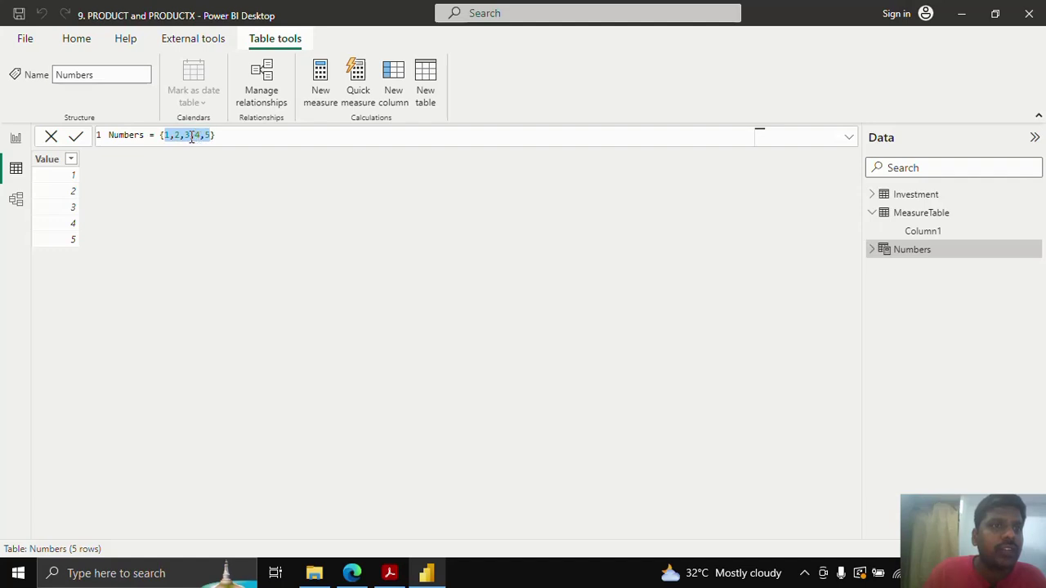
{"action": "left_click", "coordinate": [16, 138]}
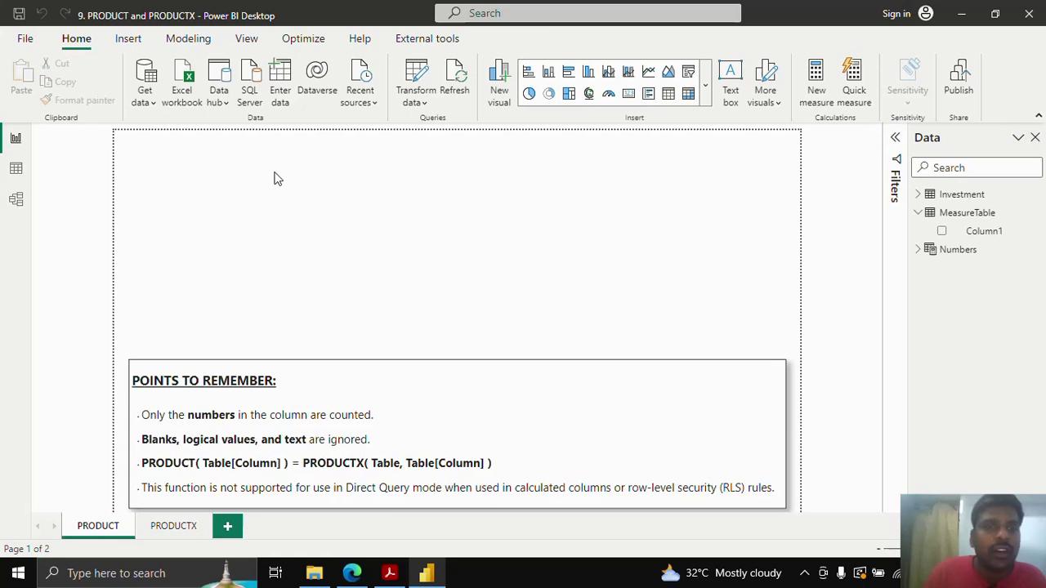
Step: Create the MeasureTable measure Multiplication by product = PRODUCT(Numbers[Value])
{"action": "left_click", "coordinate": [1003, 217]}
{"action": "right_click", "coordinate": [1035, 217]}
{"action": "left_click", "coordinate": [956, 239]}
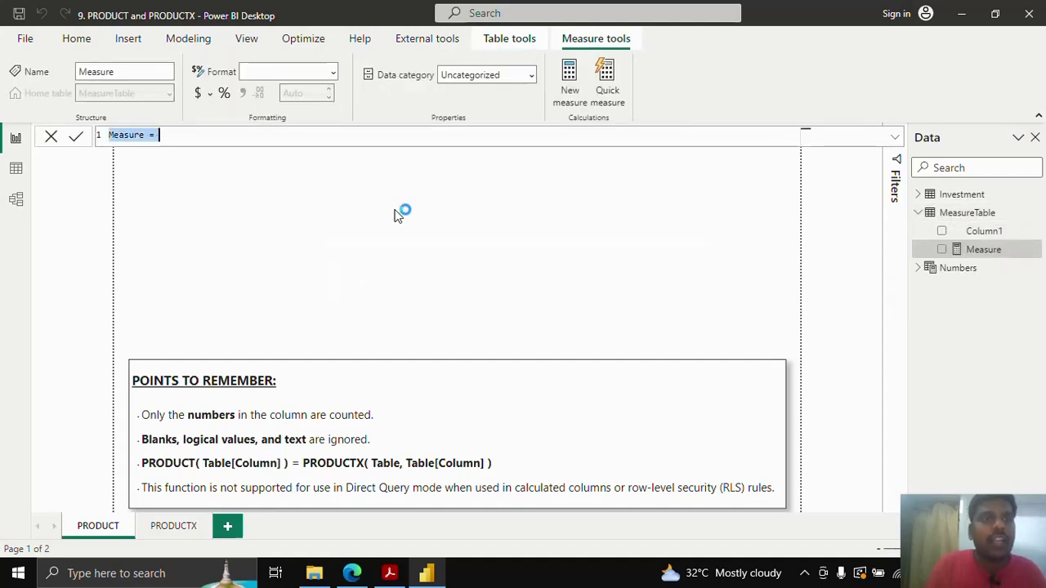
{"action": "type", "text": "Multip"}
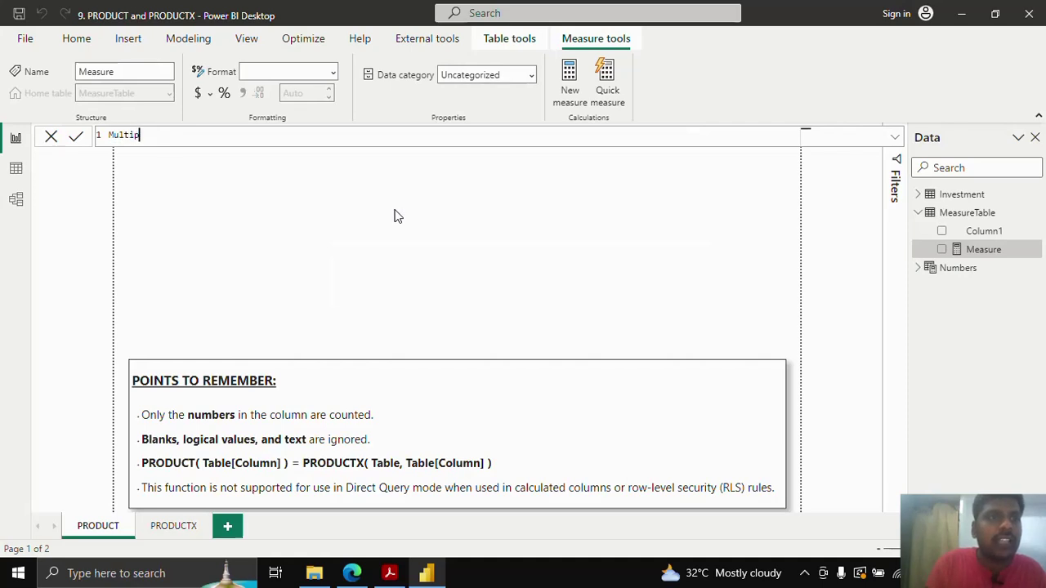
{"action": "type", "text": "lication by p"}
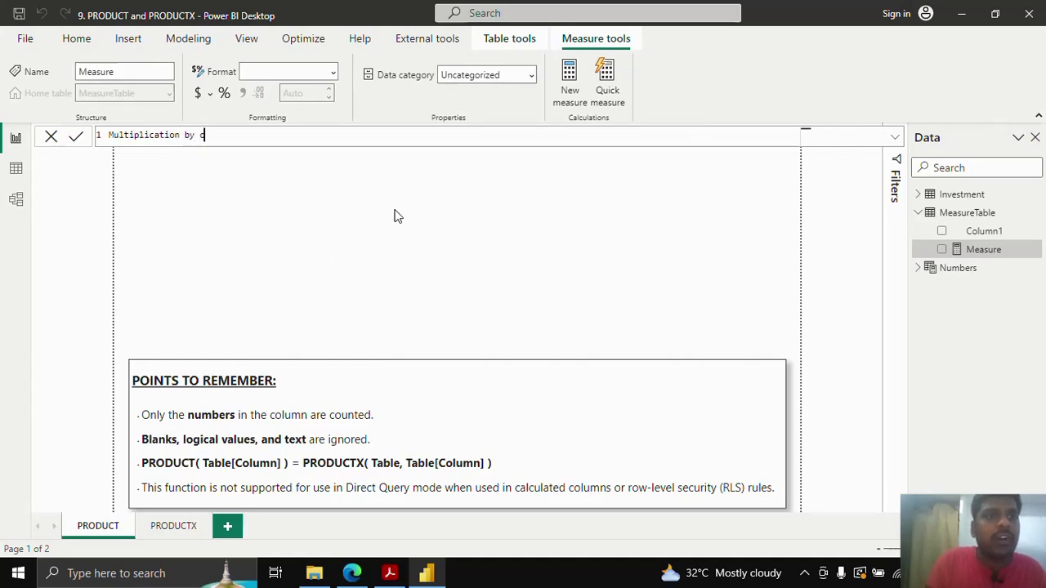
{"action": "type", "text": "roduct ="}
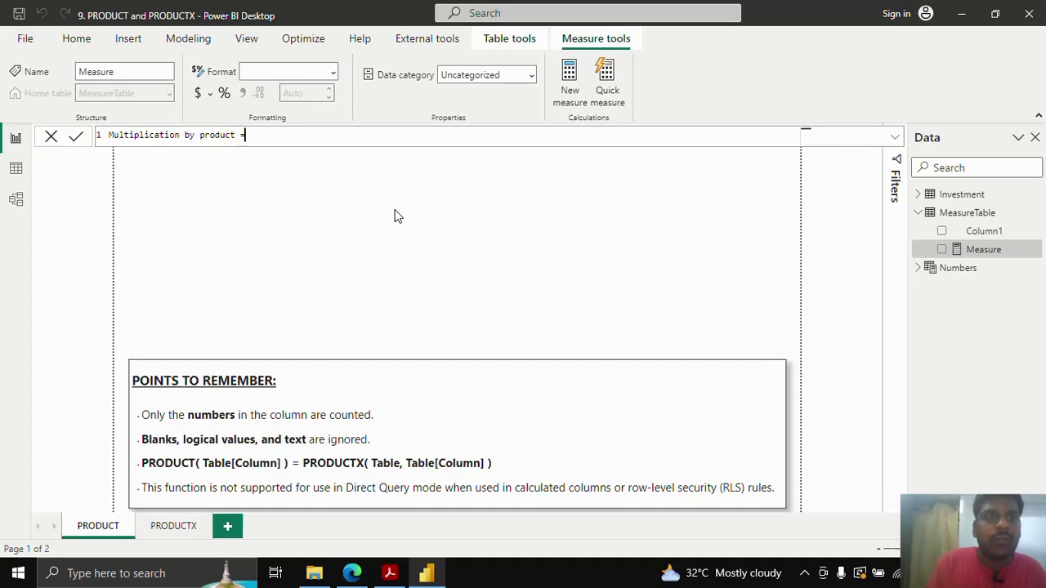
{"action": "key", "text": "shift+Return"}
{"action": "type", "text": "PRODUCT("}
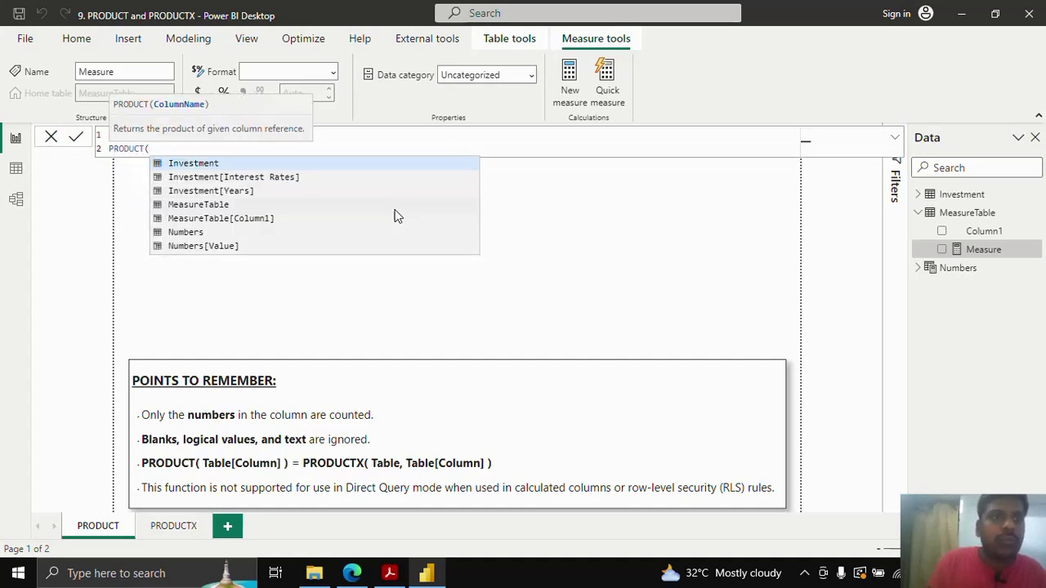
{"action": "key", "text": "shift+Return"}
{"action": "type", "text": "Numb"}
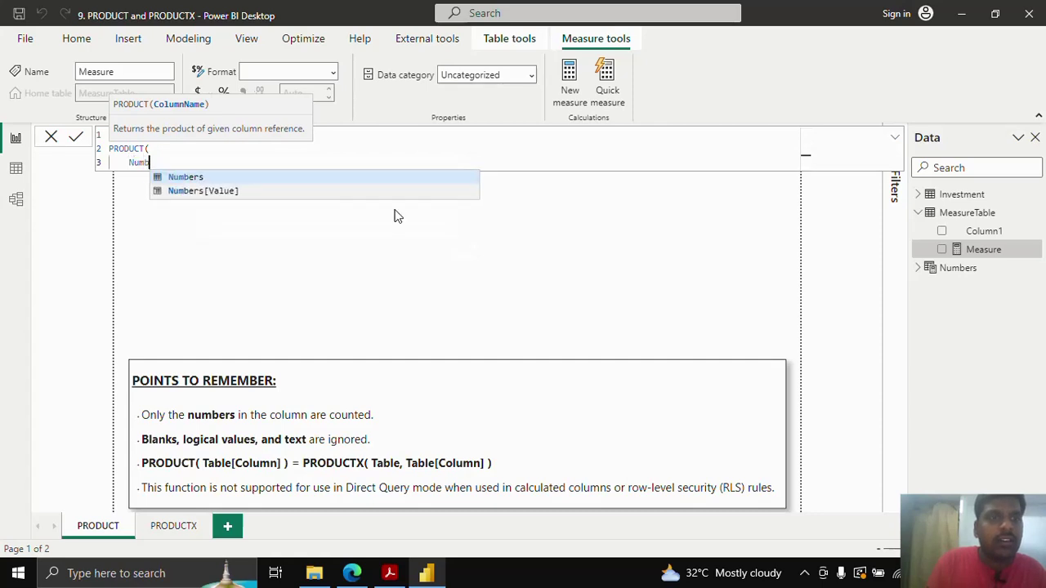
{"action": "key", "text": "Down"}
{"action": "key", "text": "Tab"}
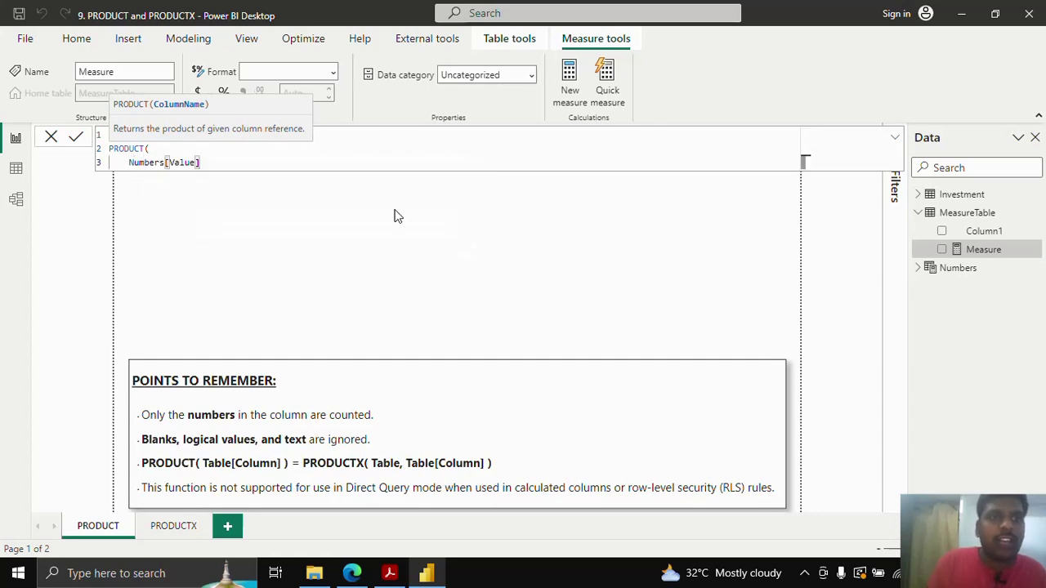
{"action": "key", "text": "shift+Return"}
{"action": "type", "text": ")"}
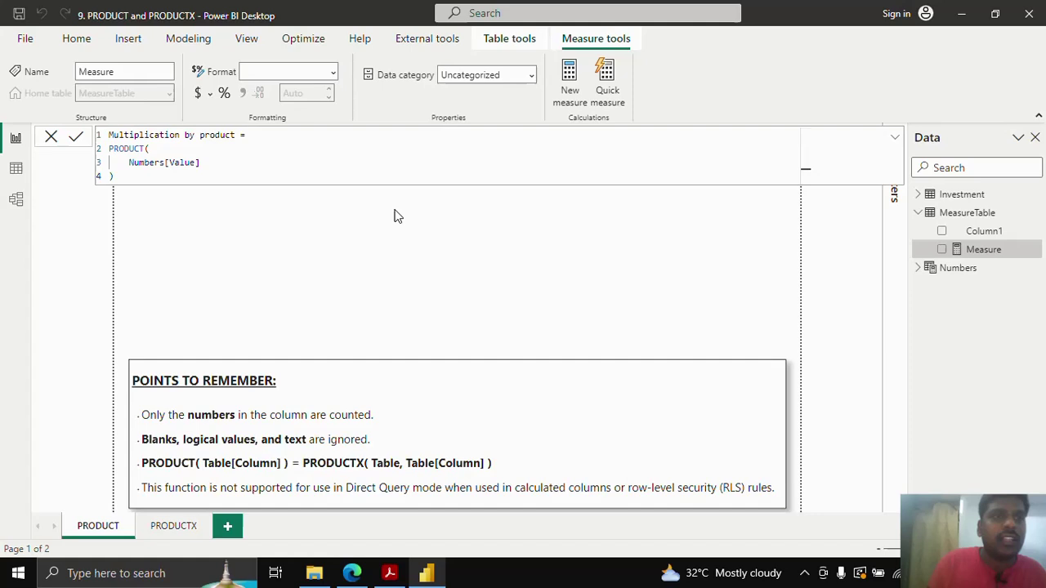
{"action": "key", "text": "Return"}
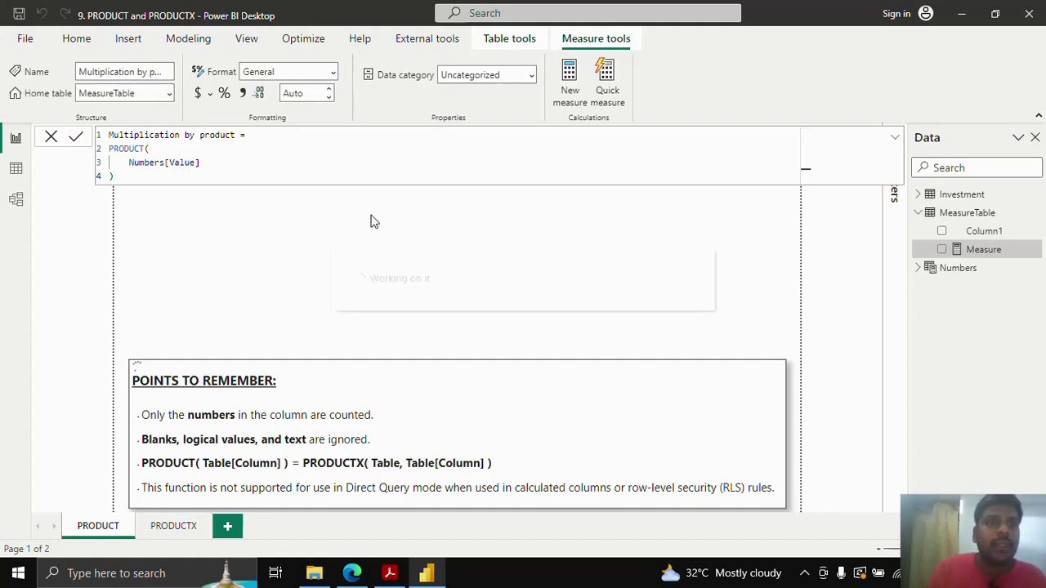
Step: Add Multiplication by product as a 120.00 card, shrunk and placed just above the notes box
{"action": "left_click", "coordinate": [76, 41]}
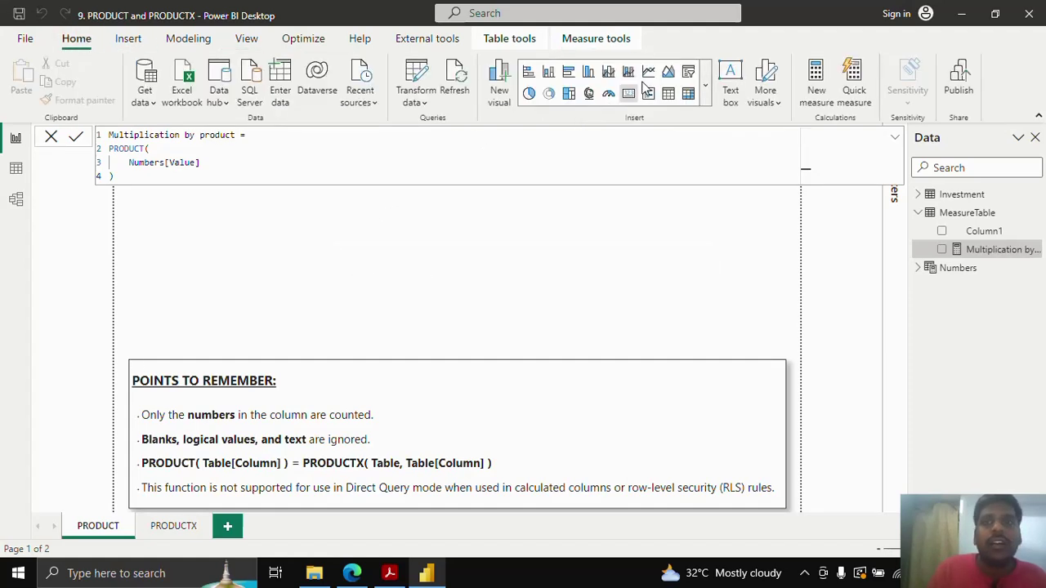
{"action": "left_click", "coordinate": [942, 249]}
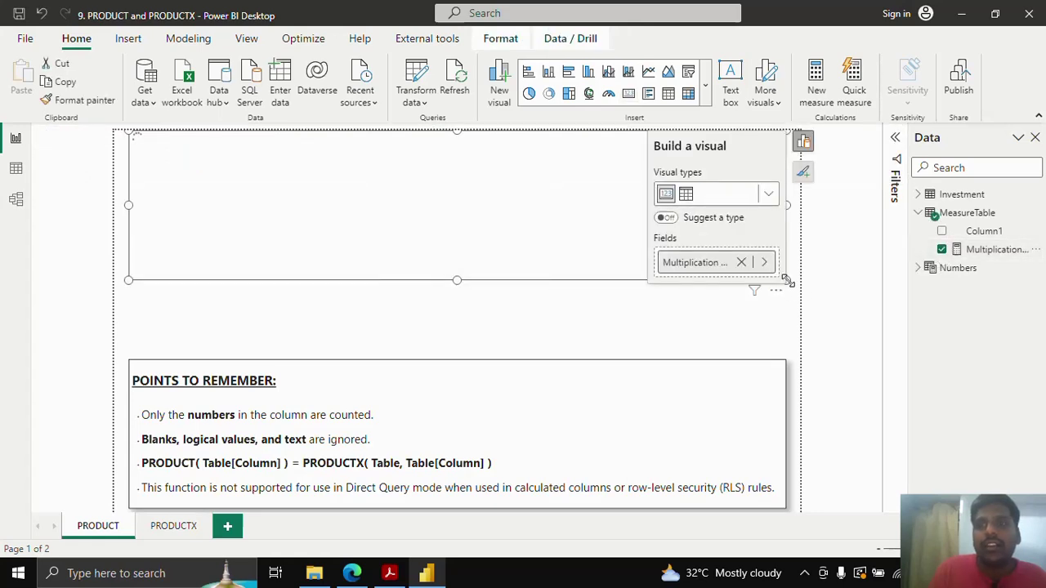
{"action": "left_click", "coordinate": [505, 309]}
{"action": "left_click_drag", "start_coordinate": [786, 281], "coordinate": [392, 285]}
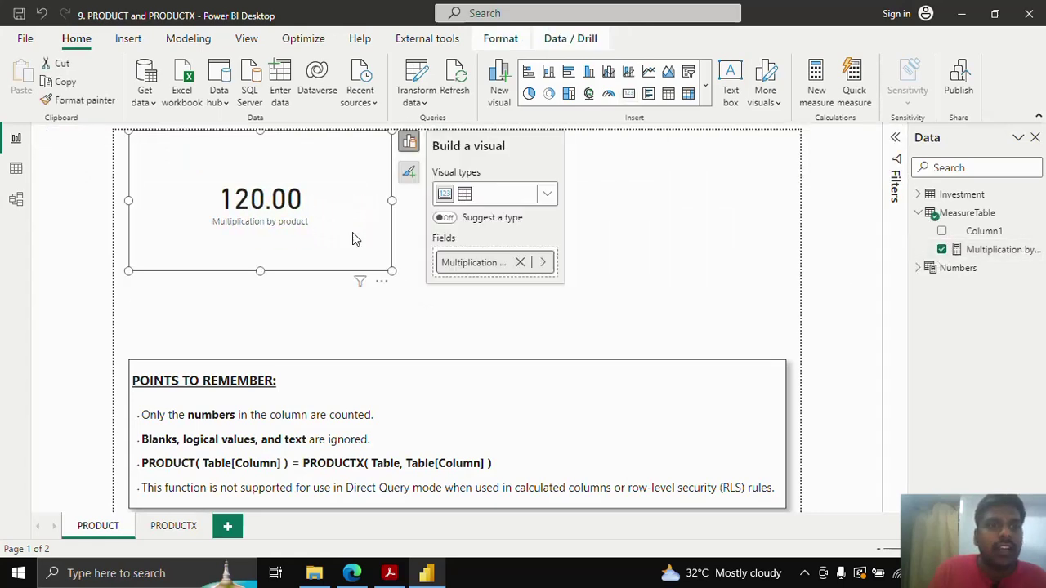
{"action": "left_click_drag", "start_coordinate": [352, 238], "coordinate": [323, 258]}
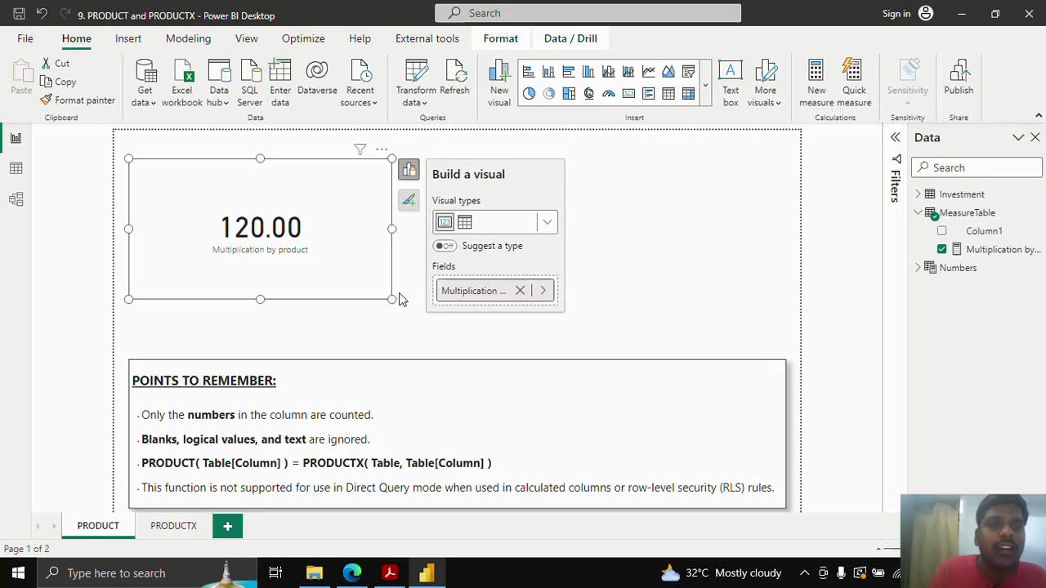
{"action": "left_click_drag", "start_coordinate": [393, 299], "coordinate": [317, 283]}
{"action": "left_click_drag", "start_coordinate": [292, 193], "coordinate": [294, 254]}
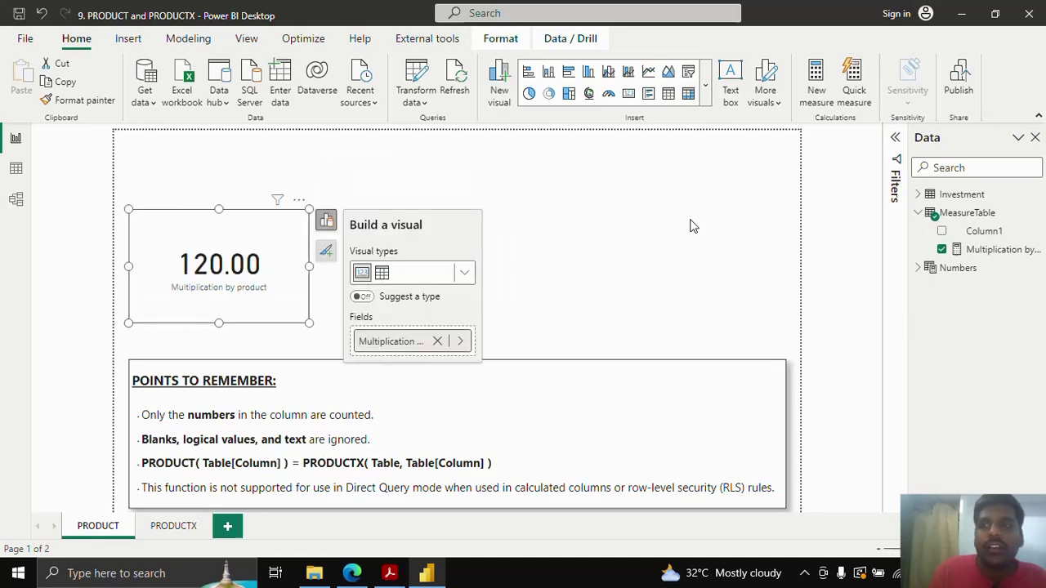
Step: Switch to the PRODUCTX report page
{"action": "left_click", "coordinate": [166, 530]}
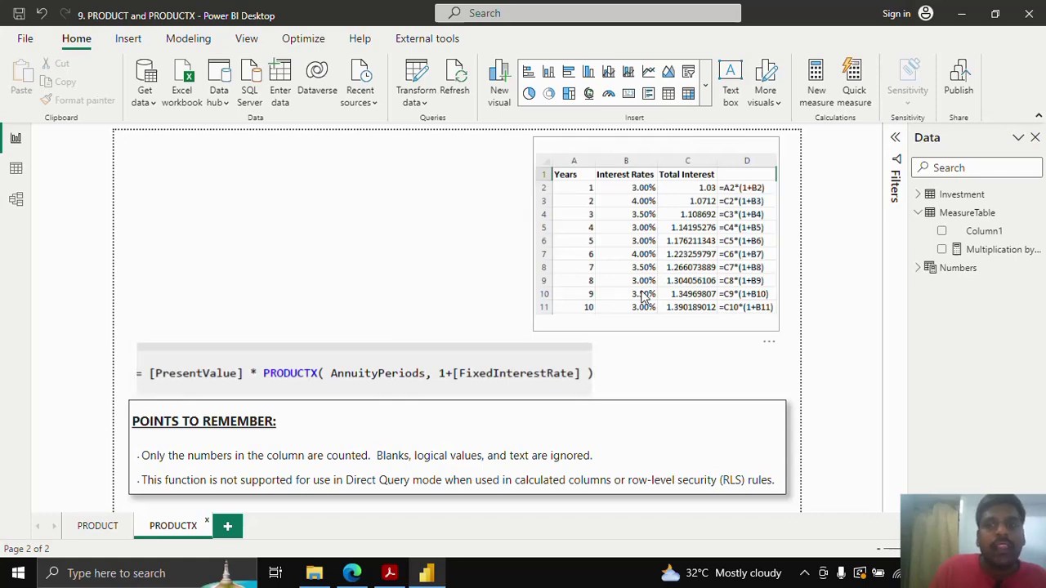
{"action": "scroll", "coordinate": [618, 475], "scroll_direction": "up", "scroll_amount": 2}
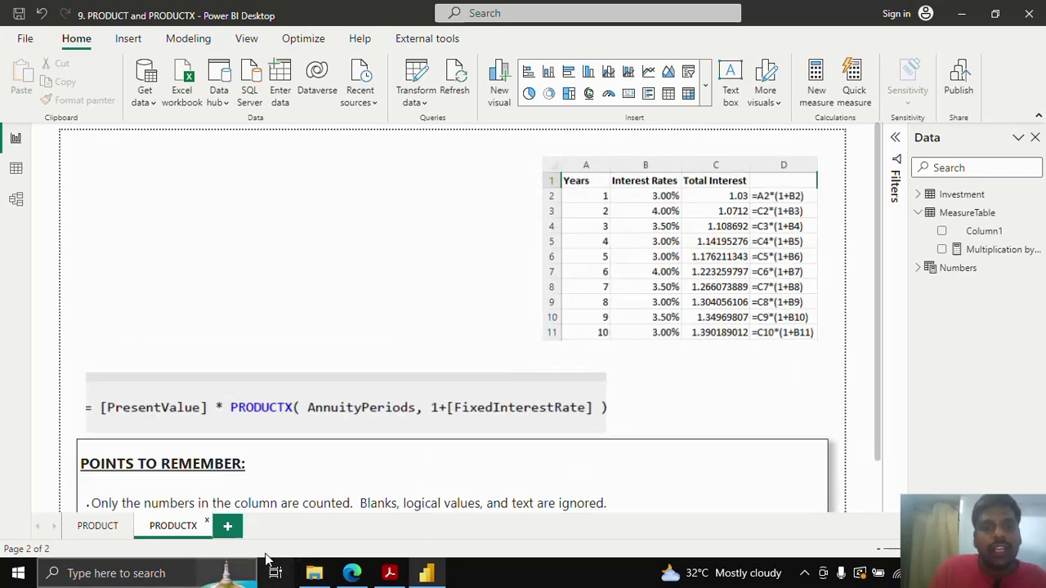
{"action": "left_click_drag", "start_coordinate": [582, 508], "coordinate": [707, 510]}
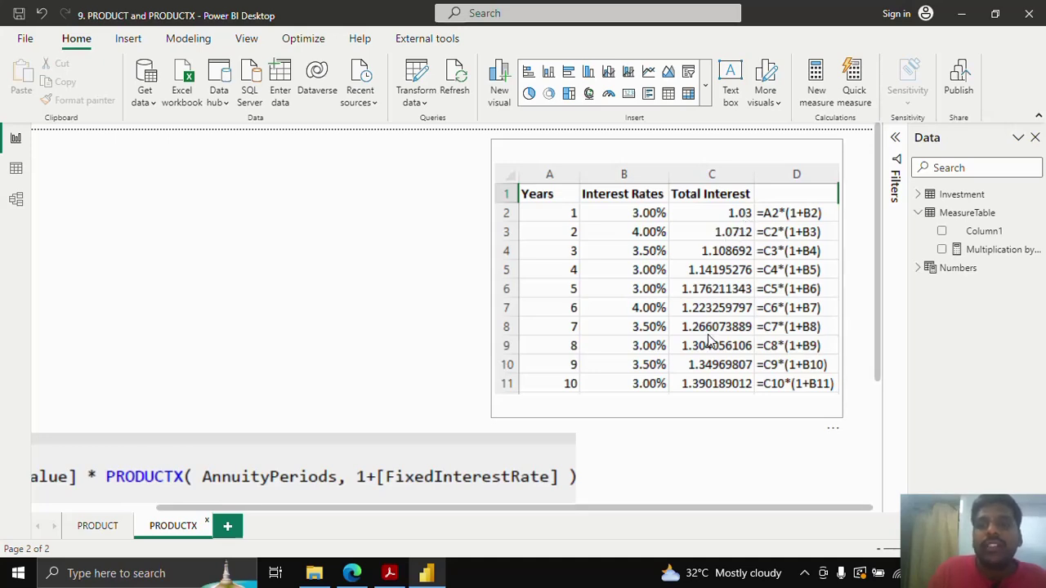
{"action": "left_click_drag", "start_coordinate": [730, 514], "coordinate": [508, 513]}
{"action": "scroll", "coordinate": [381, 235], "scroll_direction": "down", "scroll_amount": 2}
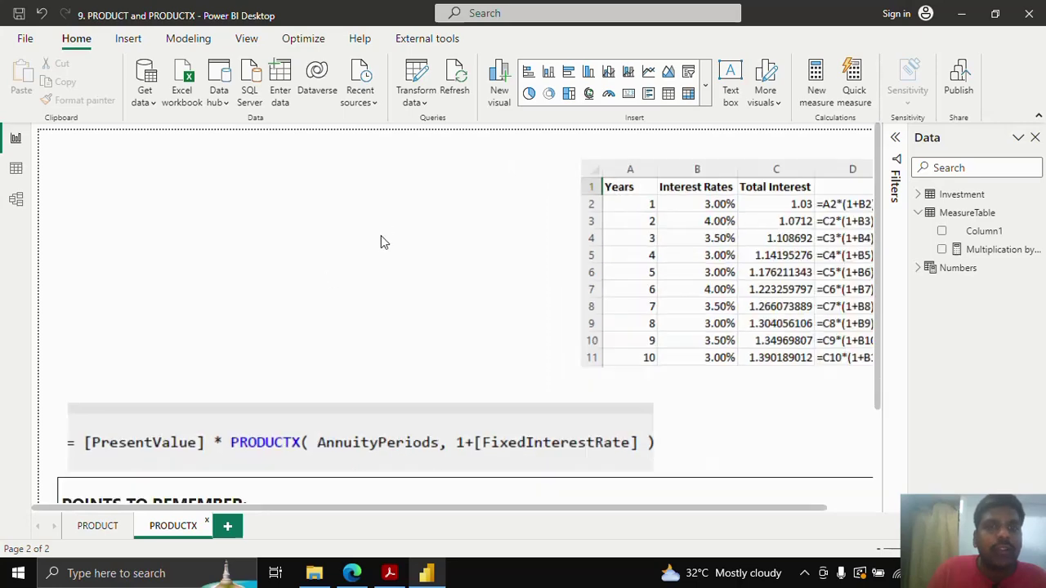
{"action": "scroll", "coordinate": [381, 238], "scroll_direction": "down", "scroll_amount": 2}
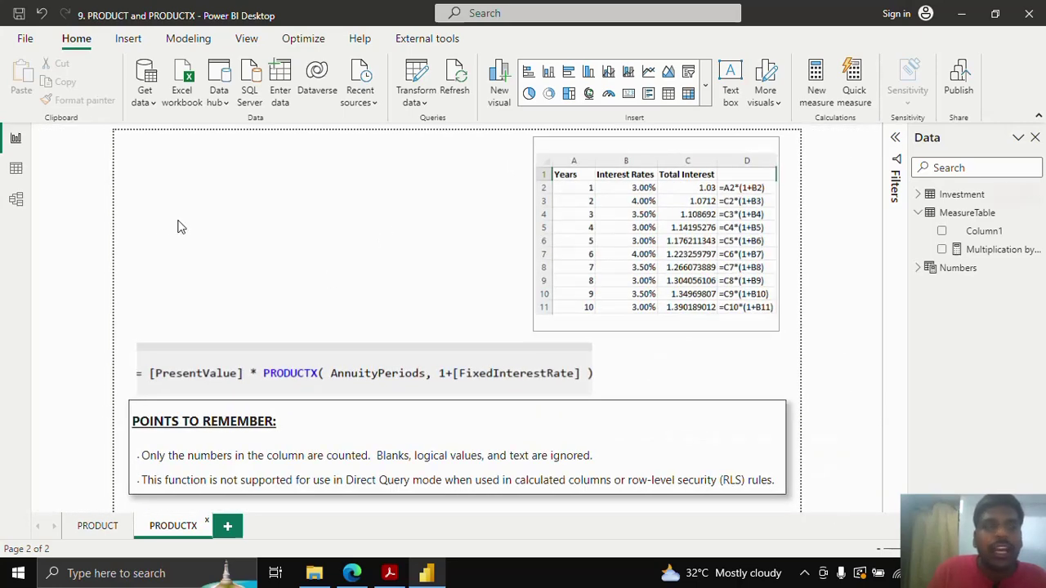
{"action": "left_click", "coordinate": [16, 168]}
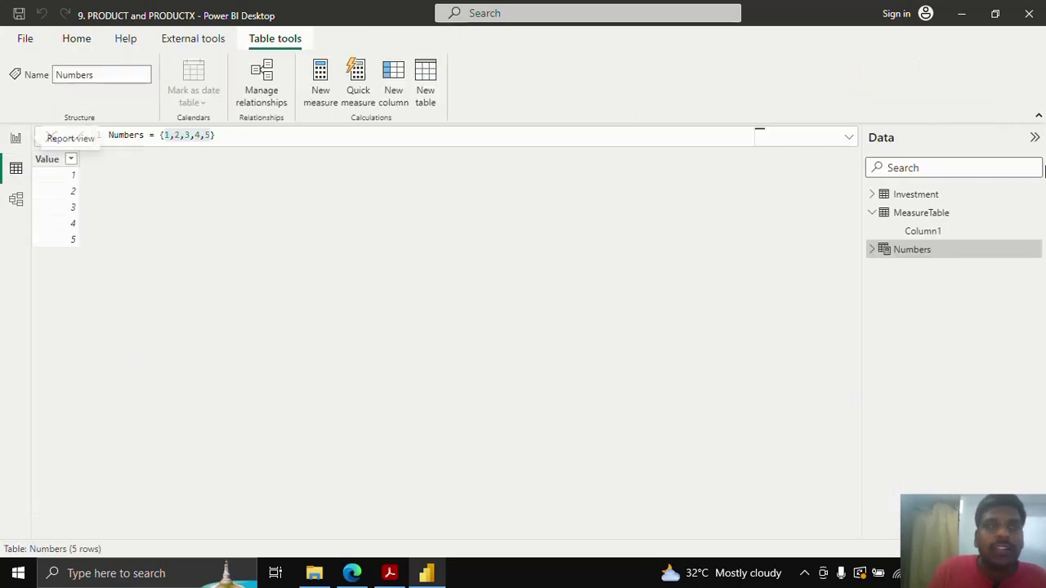
{"action": "left_click", "coordinate": [872, 194]}
{"action": "left_click", "coordinate": [935, 197]}
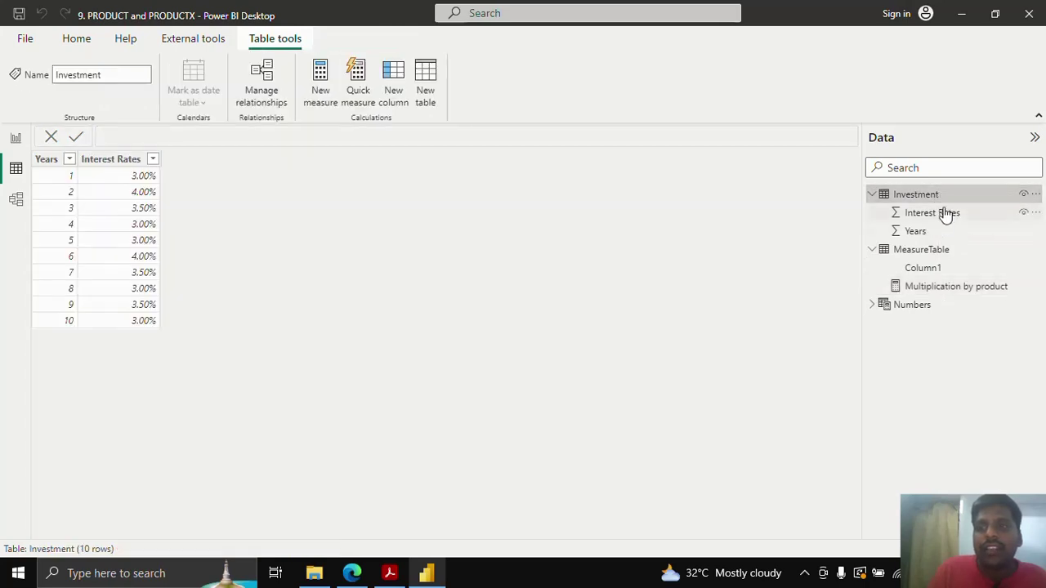
{"action": "left_click", "coordinate": [15, 137]}
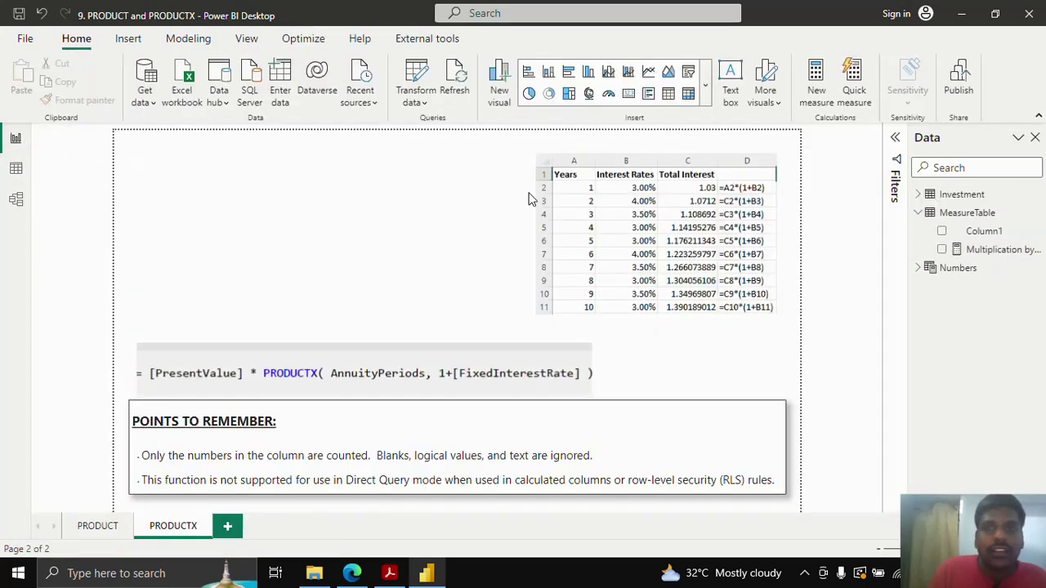
Step: Add Investment's Years and Interest Rates to a new visual, with Years set to Don't summarize
{"action": "left_click", "coordinate": [919, 195]}
{"action": "left_click", "coordinate": [942, 231]}
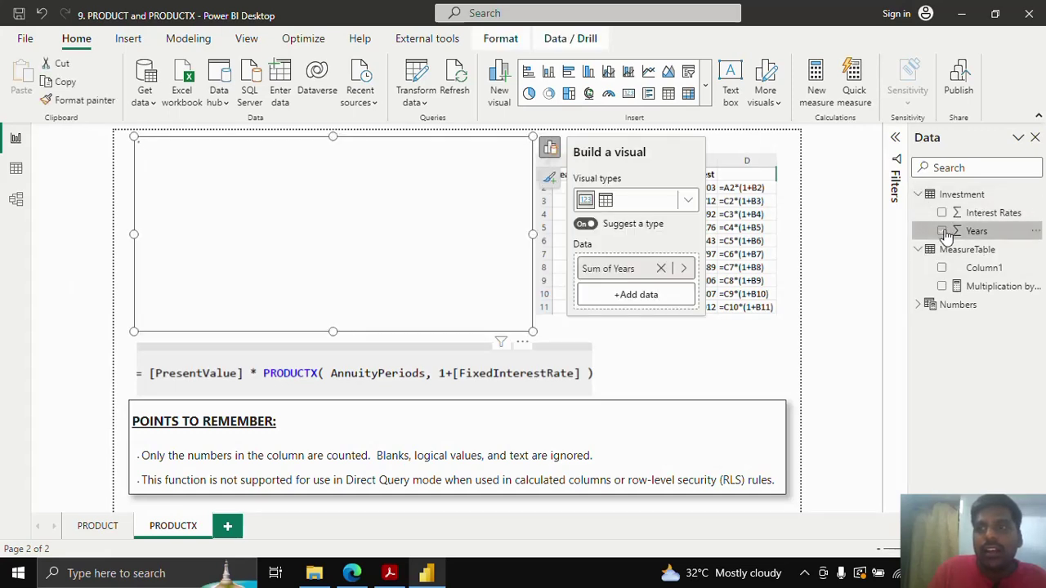
{"action": "left_click", "coordinate": [942, 212]}
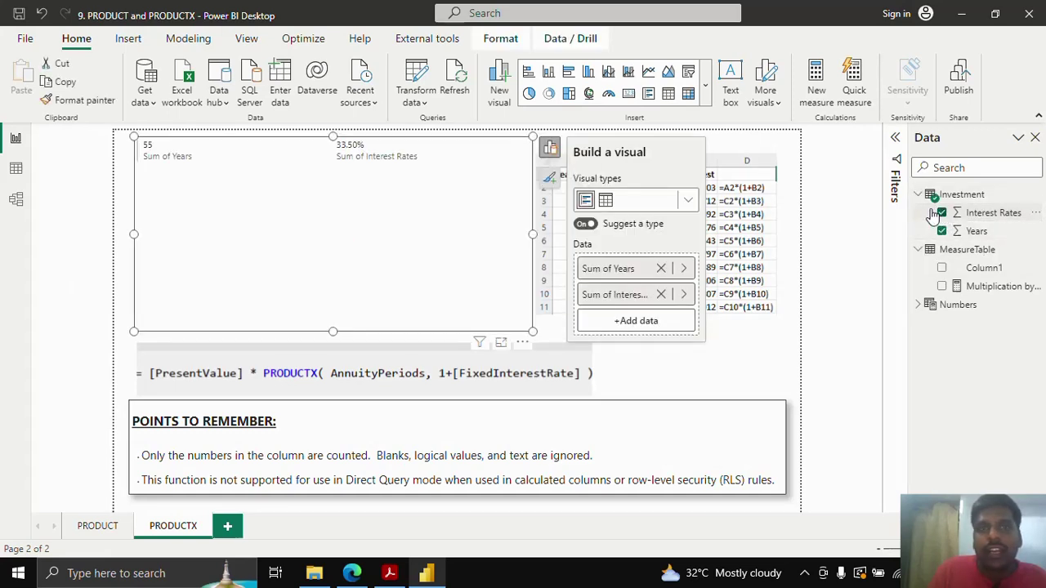
{"action": "right_click", "coordinate": [650, 263]}
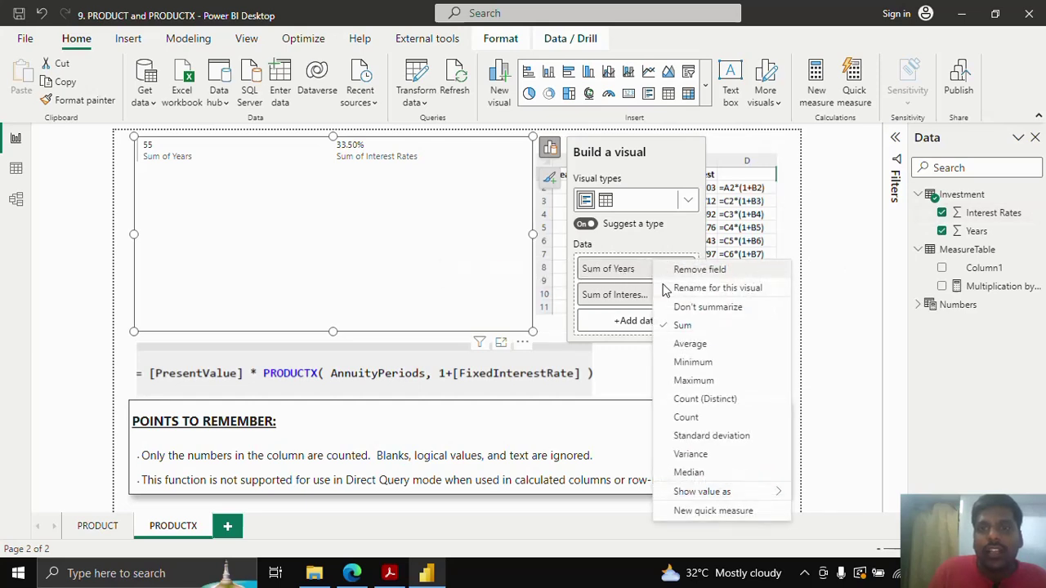
{"action": "left_click", "coordinate": [701, 306]}
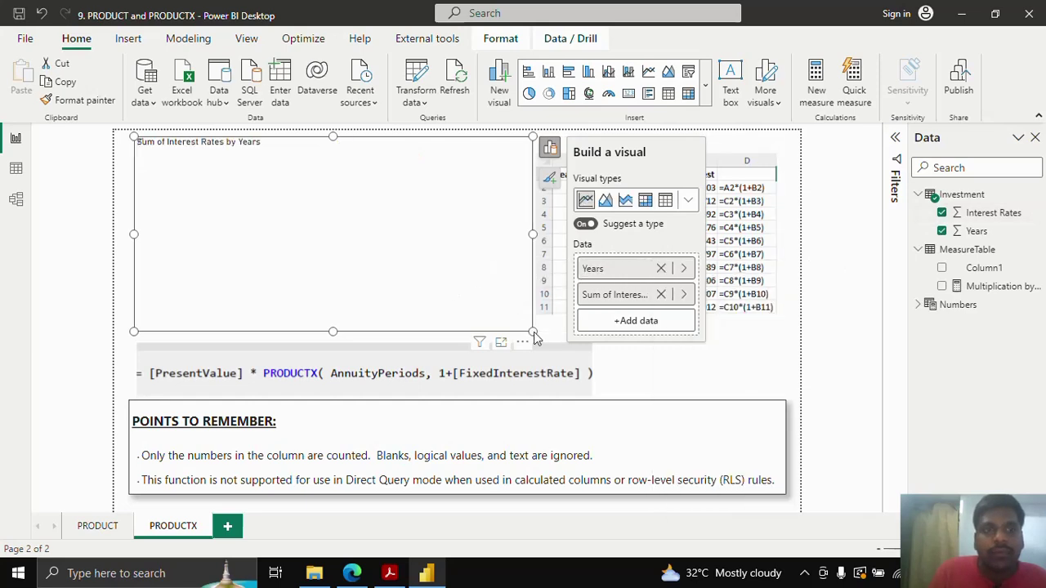
Step: Turn the visual into a table and resize it so years 1–10 all show
{"action": "left_click_drag", "start_coordinate": [527, 329], "coordinate": [453, 284]}
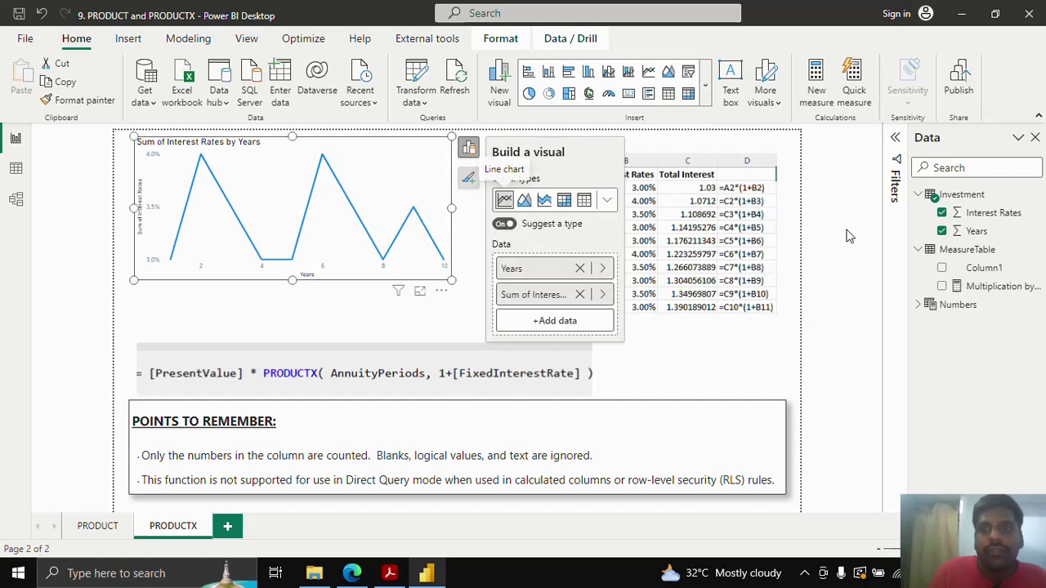
{"action": "left_click", "coordinate": [583, 209]}
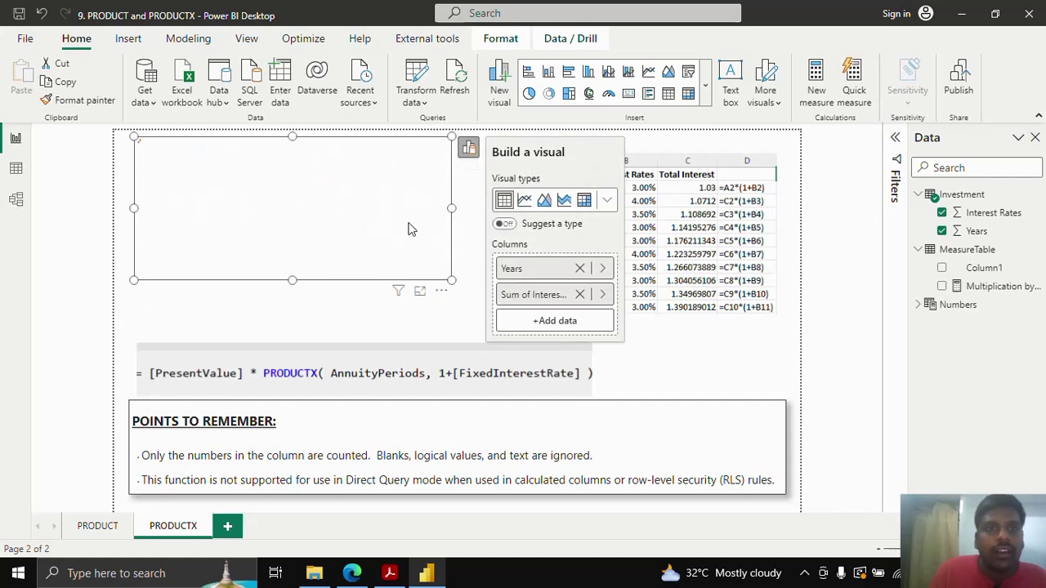
{"action": "left_click_drag", "start_coordinate": [452, 281], "coordinate": [461, 321]}
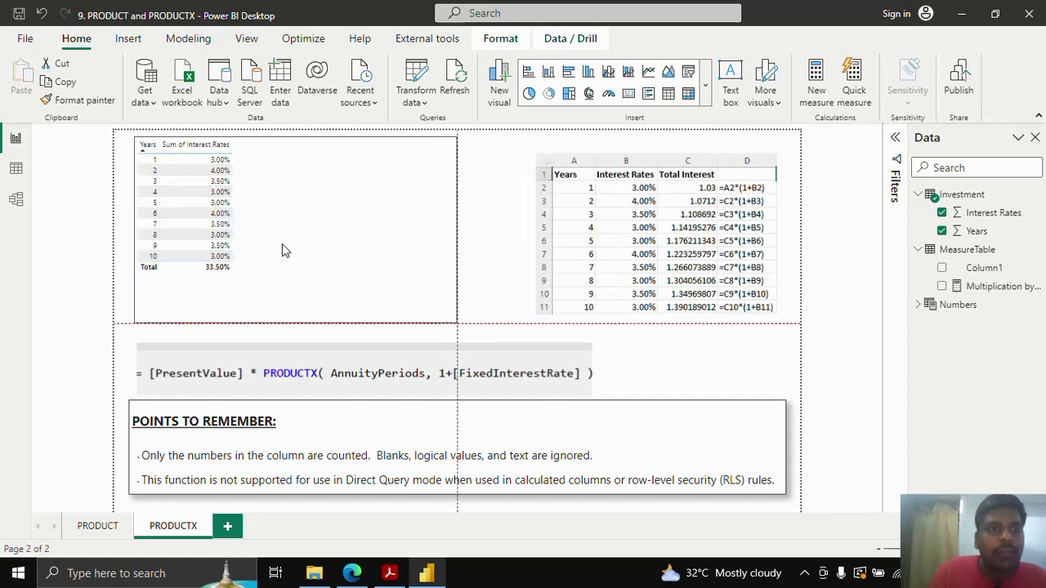
{"action": "scroll", "coordinate": [280, 245], "scroll_direction": "up", "scroll_amount": 4}
{"action": "scroll", "coordinate": [276, 248], "scroll_direction": "up", "scroll_amount": 2}
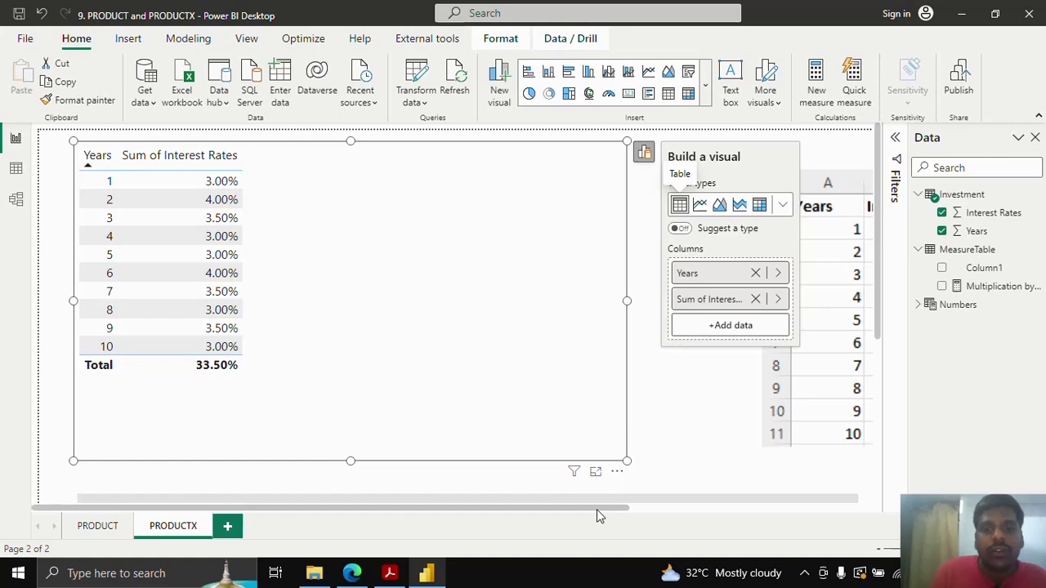
{"action": "left_click_drag", "start_coordinate": [595, 510], "coordinate": [631, 510]}
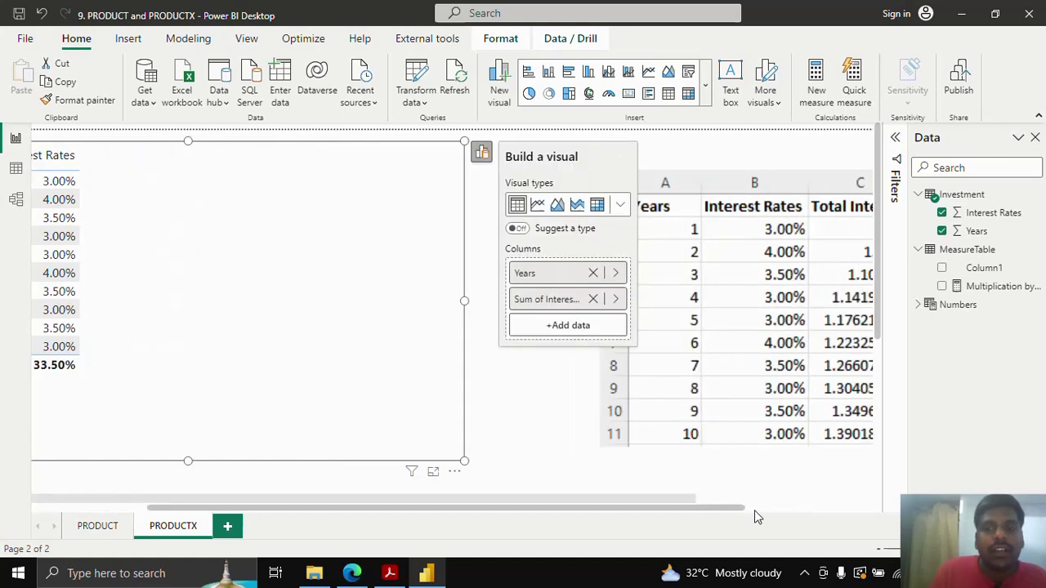
{"action": "left_click_drag", "start_coordinate": [754, 510], "coordinate": [492, 502]}
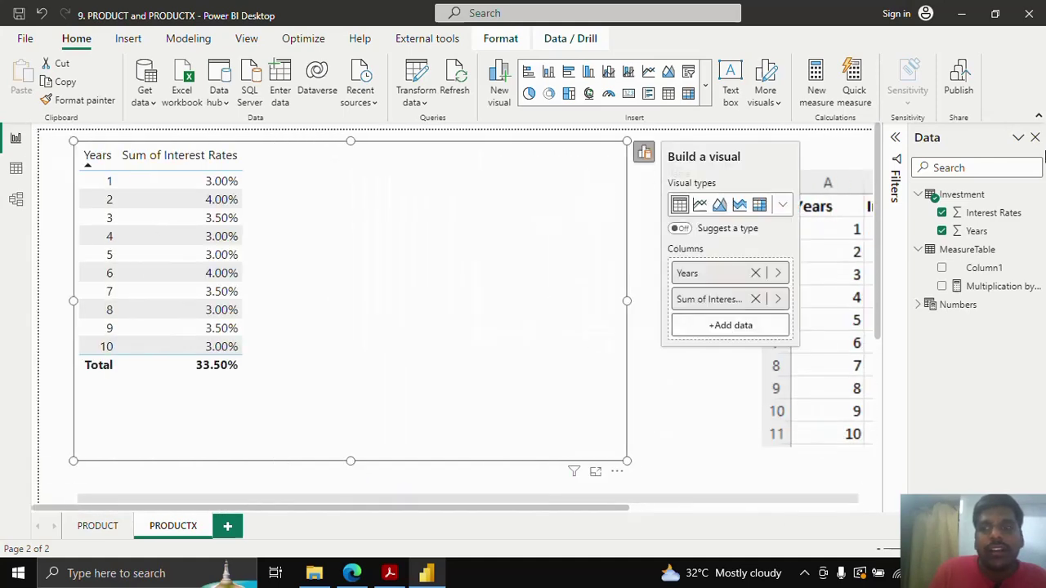
Step: Start a new MeasureTable measure reading PRODUCTX example = 100 *
{"action": "left_click", "coordinate": [1031, 255]}
{"action": "left_click", "coordinate": [1033, 251]}
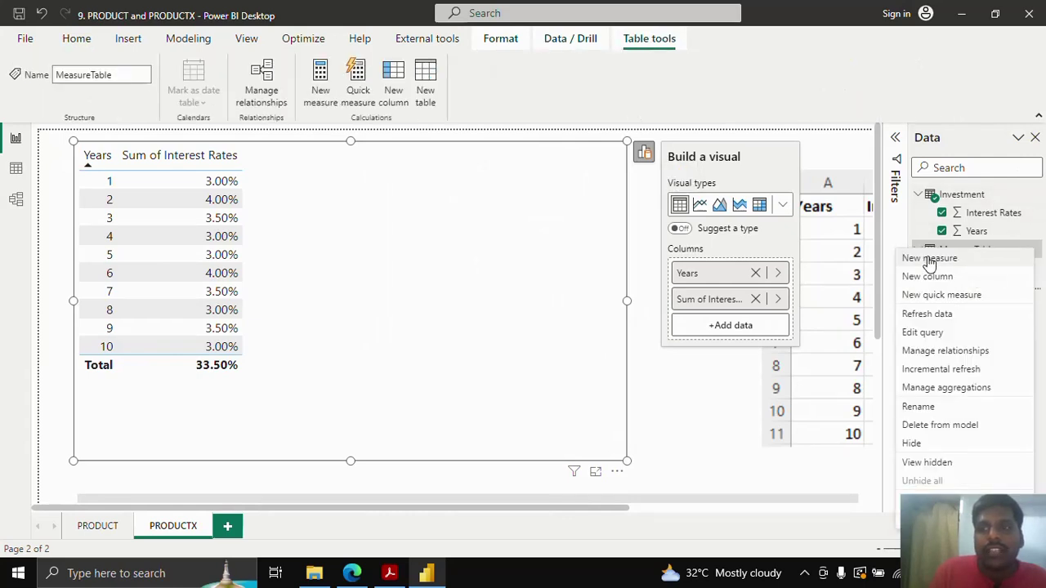
{"action": "key", "text": "Escape"}
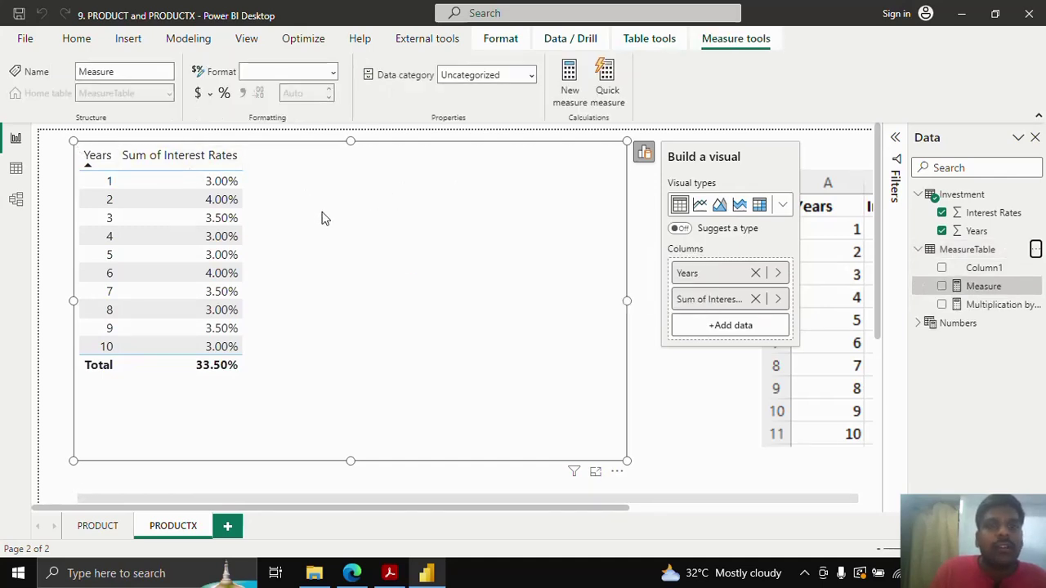
{"action": "type", "text": "PRODUCTX"}
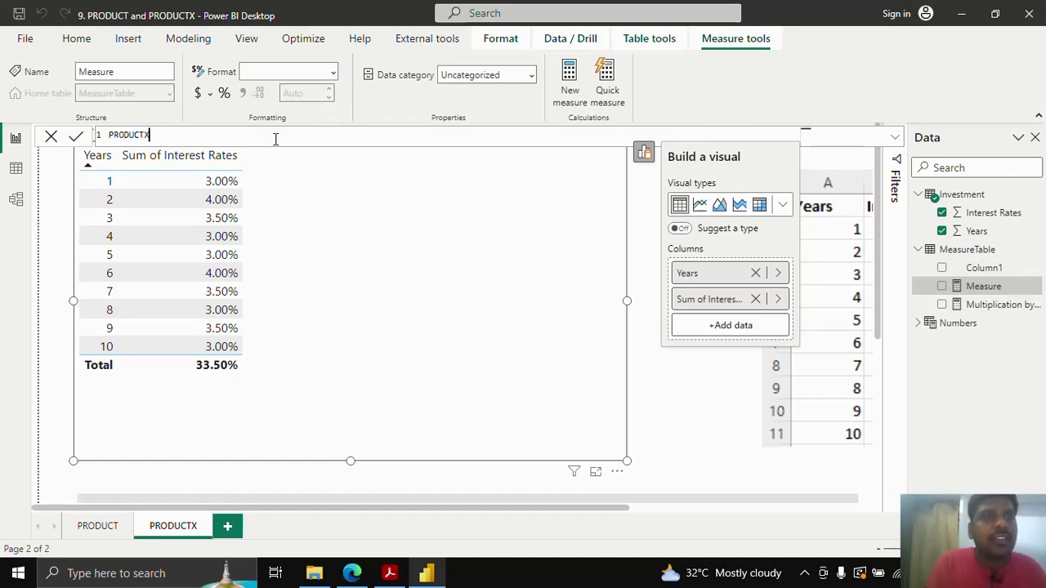
{"action": "type", "text": " example ="}
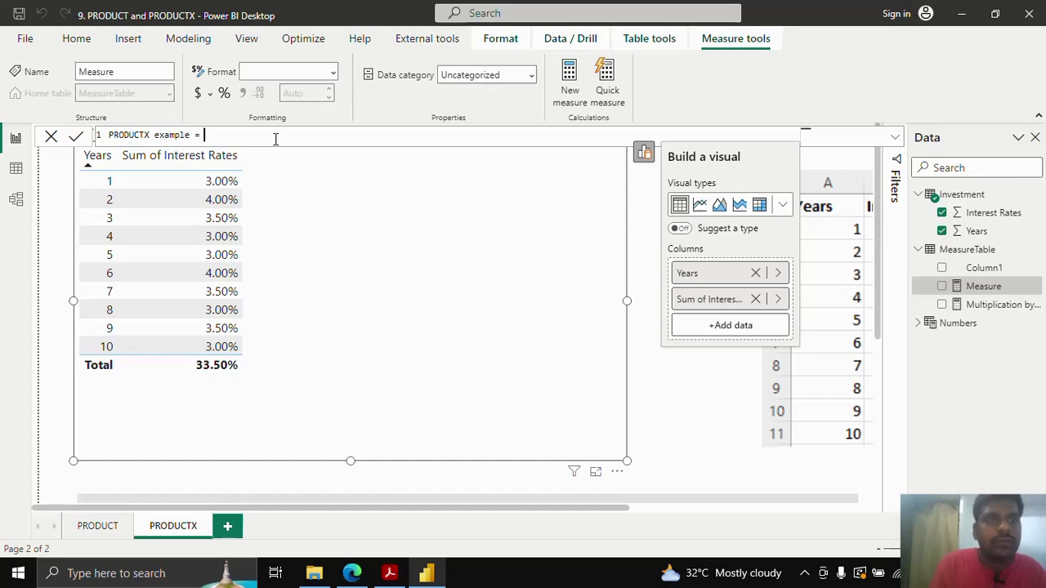
{"action": "key", "text": "shift+Return"}
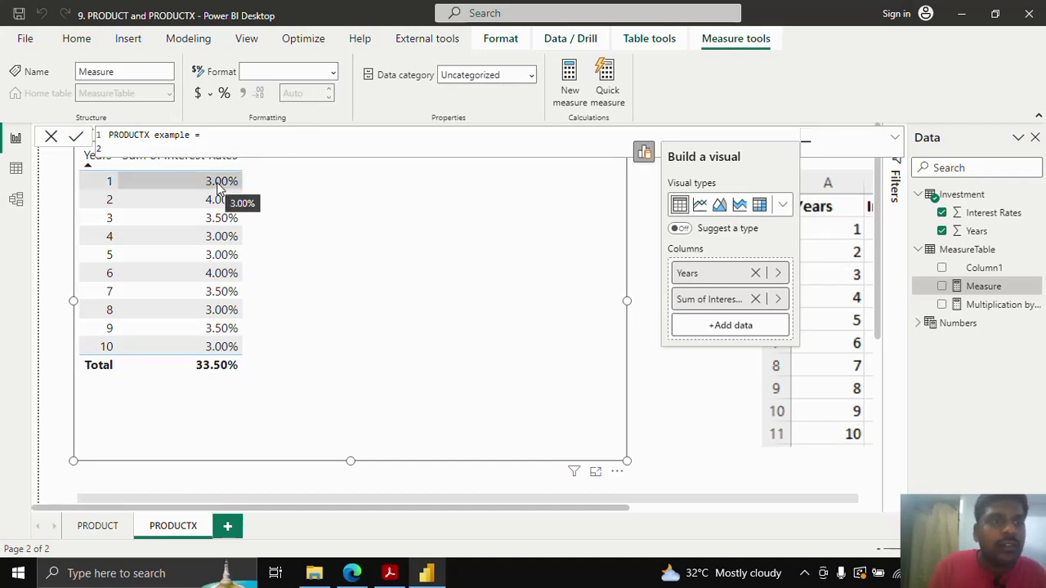
{"action": "type", "text": "100"}
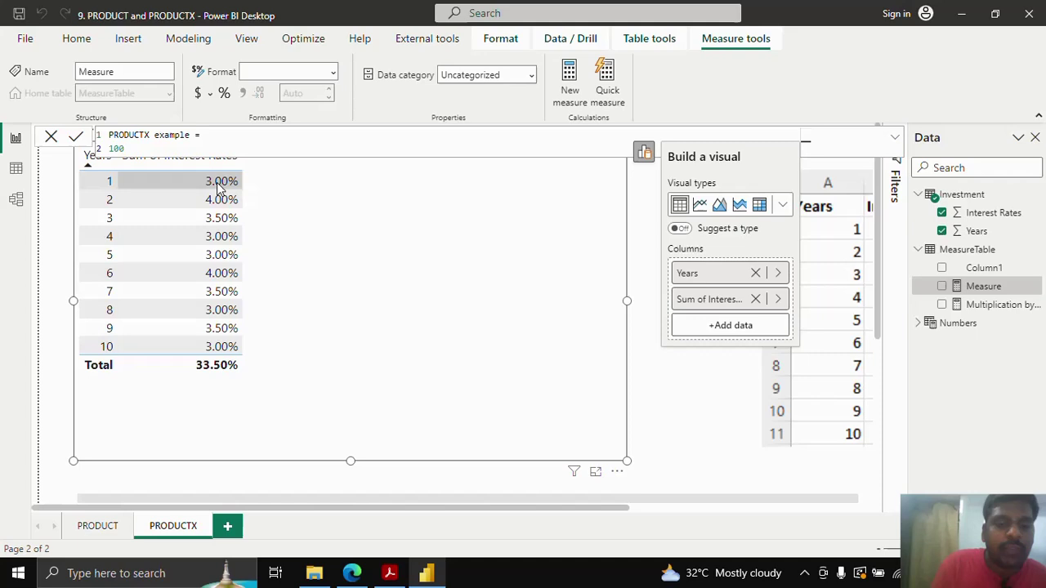
{"action": "type", "text": " *"}
{"action": "key", "text": "shift+Return"}
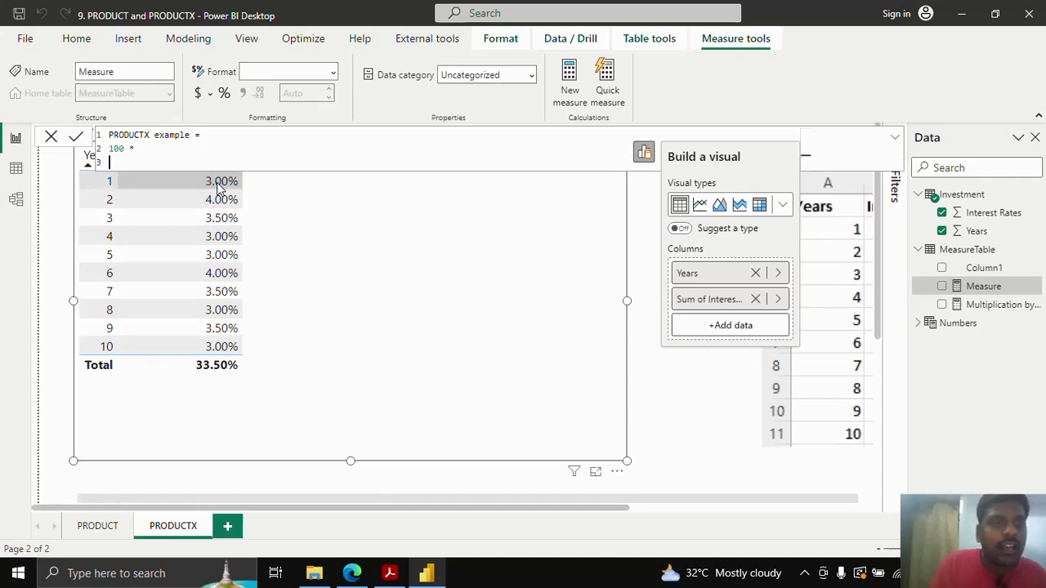
Step: Finish the formula with PRODUCTX(Investment, 1+Investment[Interest Rates])
{"action": "type", "text": "PRODUCT"}
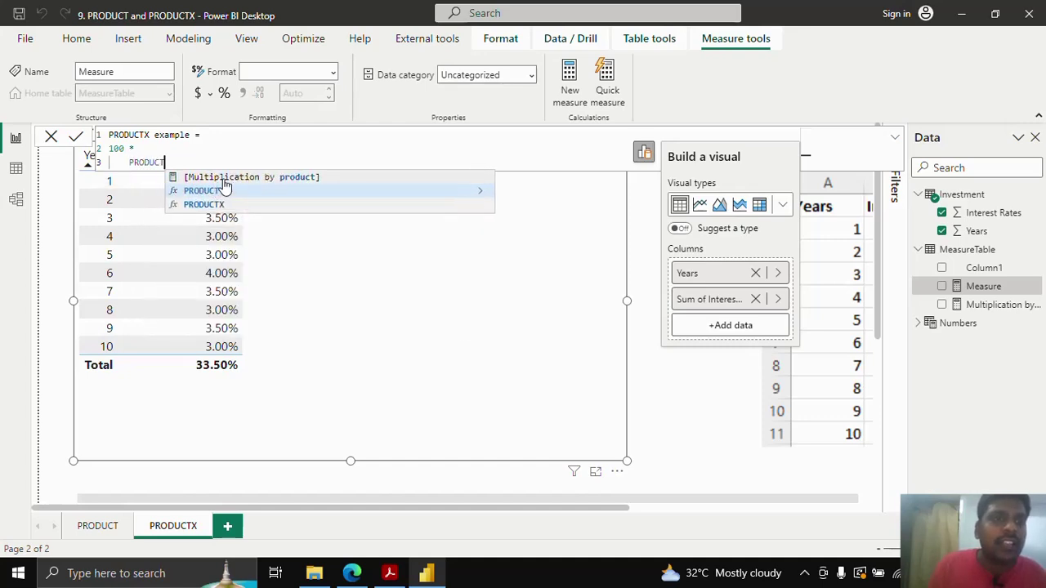
{"action": "left_click", "coordinate": [220, 204]}
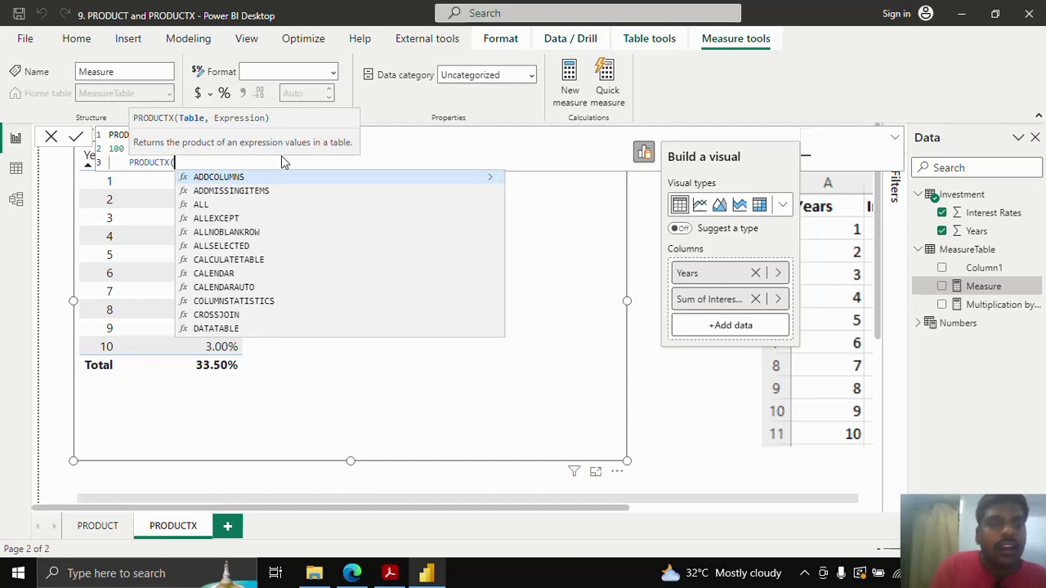
{"action": "key", "text": "shift+Return"}
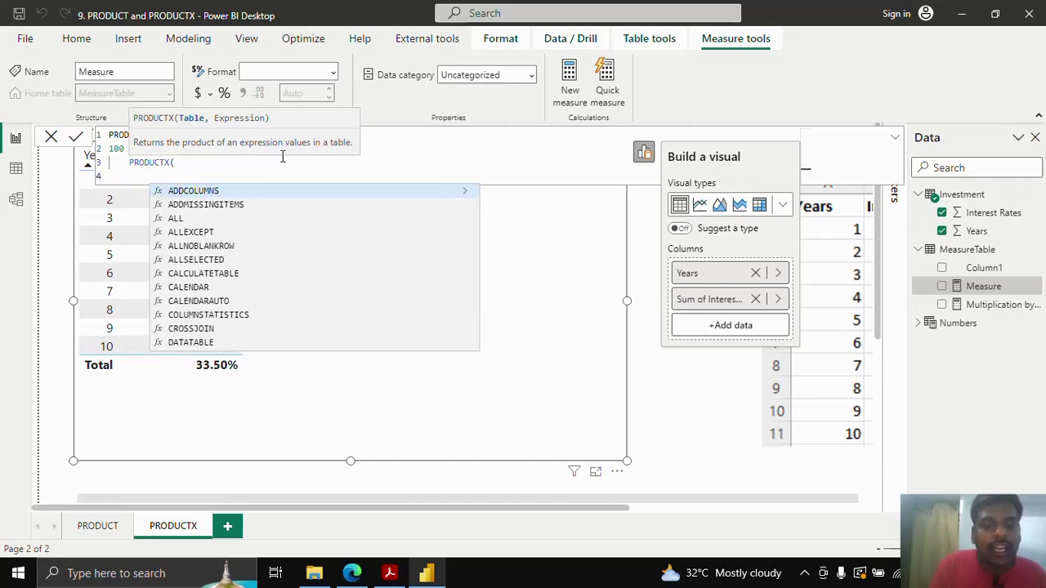
{"action": "type", "text": "Investment"}
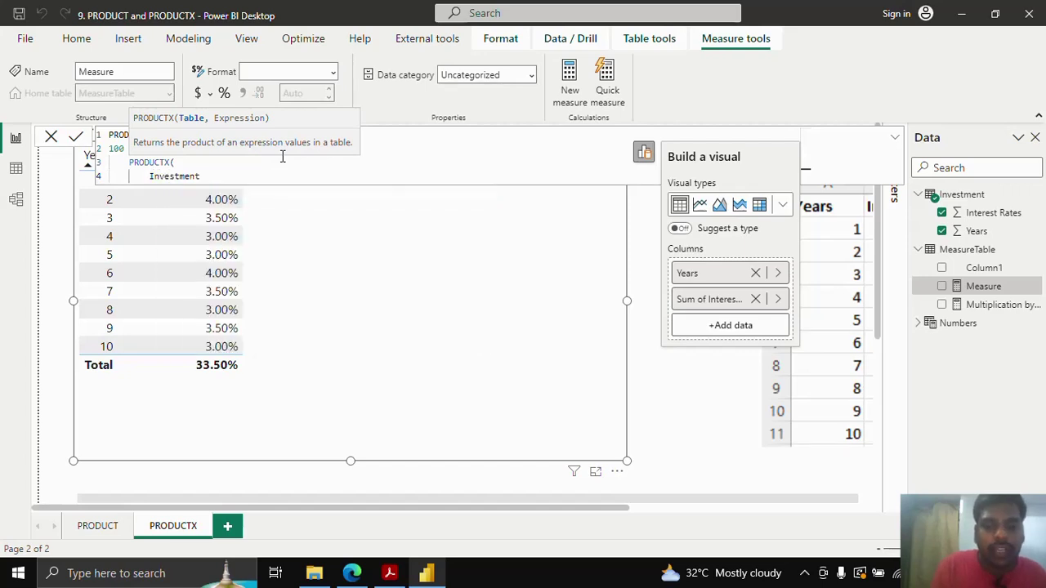
{"action": "type", "text": ","}
{"action": "key", "text": "shift+Return"}
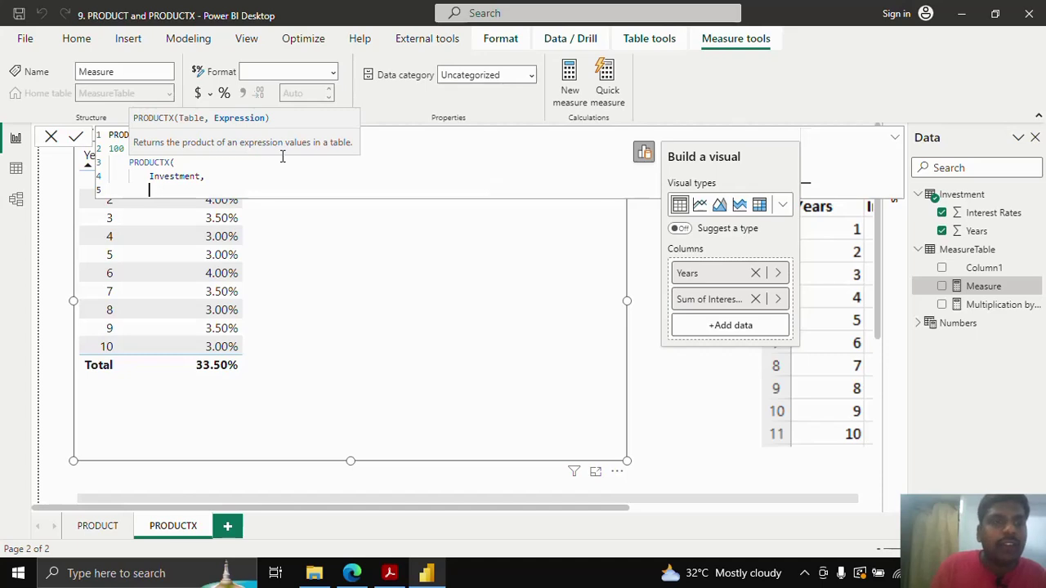
{"action": "type", "text": "1+"}
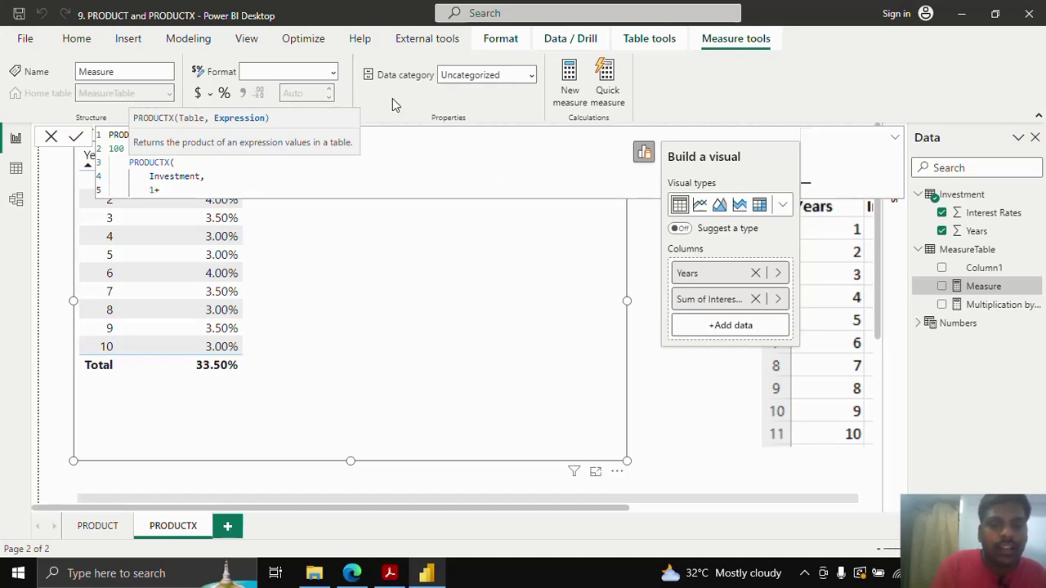
{"action": "type", "text": "Inter"}
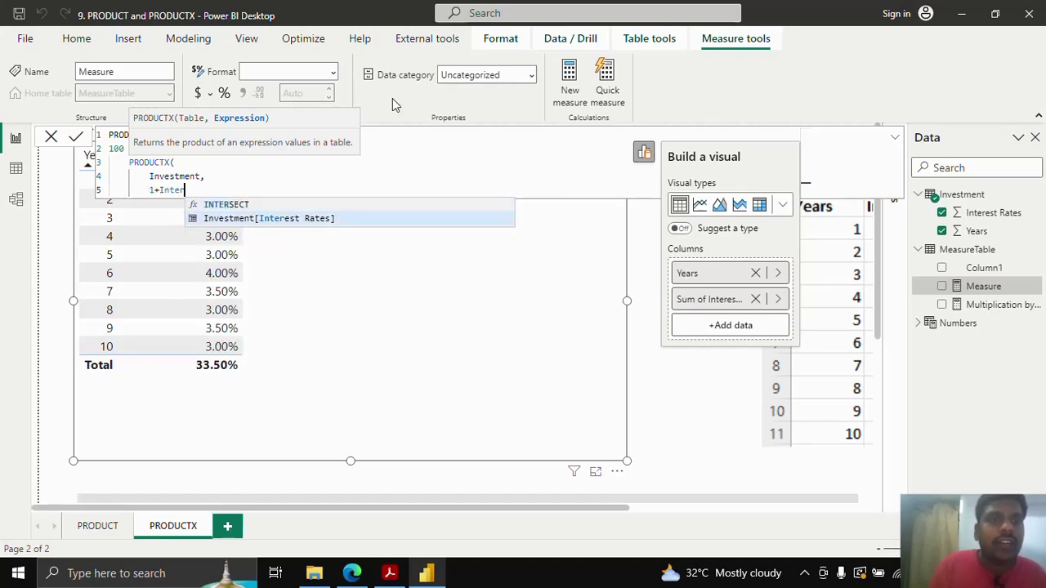
{"action": "key", "text": "Tab"}
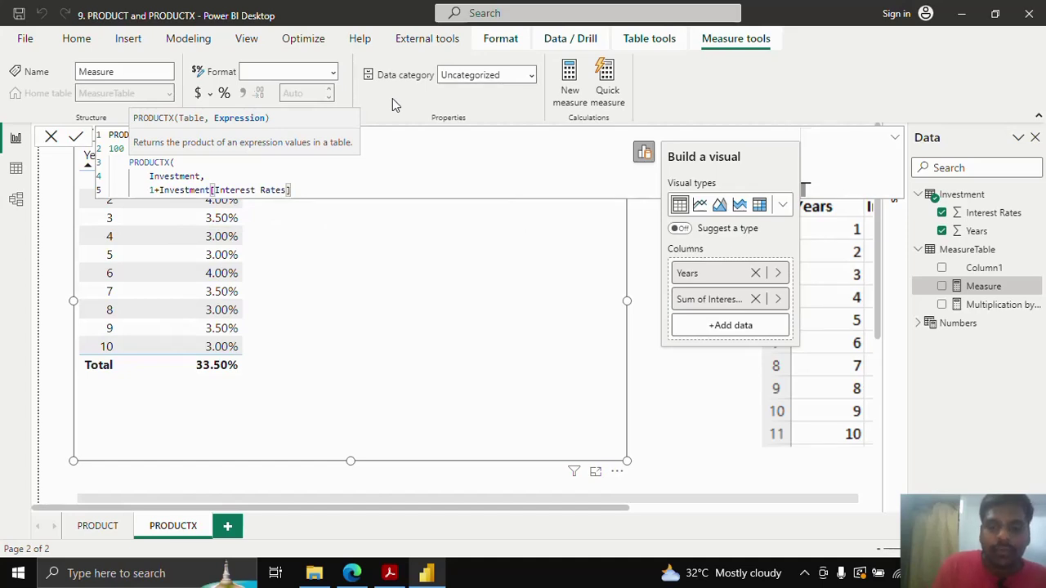
{"action": "key", "text": "shift+Return"}
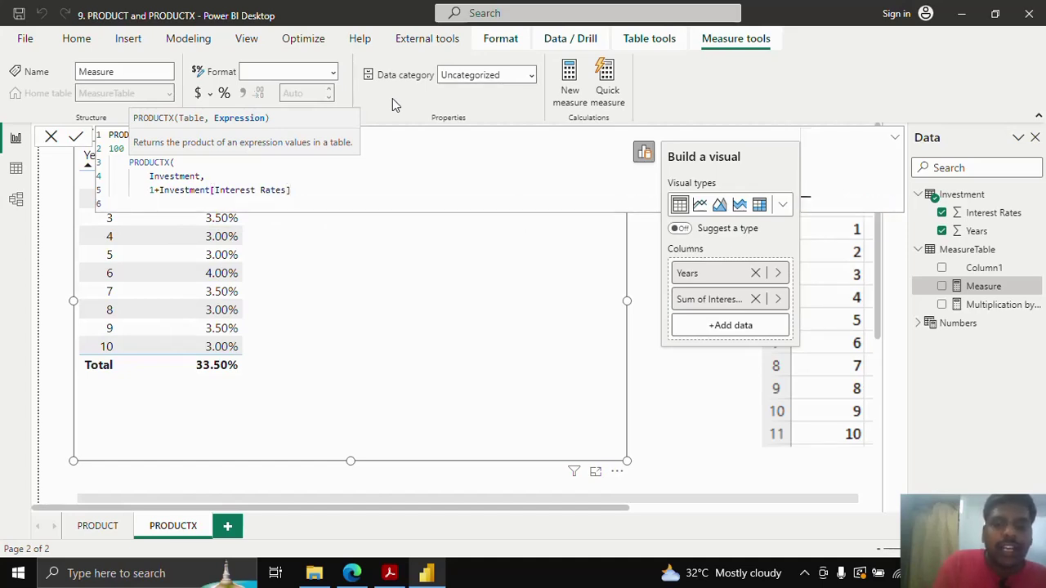
{"action": "type", "text": ")"}
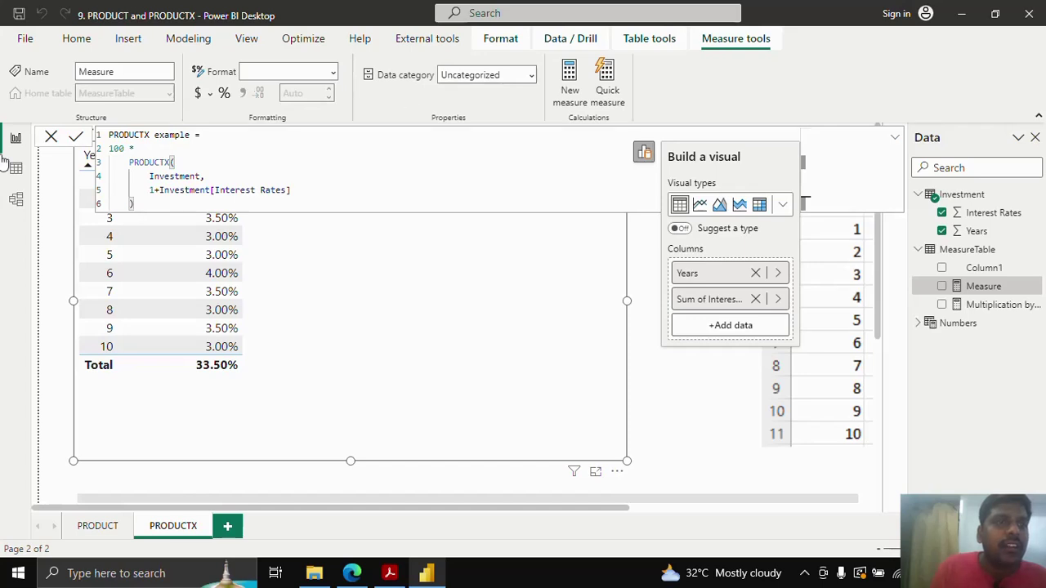
Step: Commit PRODUCTX example and add it to the table, showing 103.00–104.00 yearly and 139.02 total
{"action": "left_click", "coordinate": [76, 137]}
{"action": "left_click", "coordinate": [942, 287]}
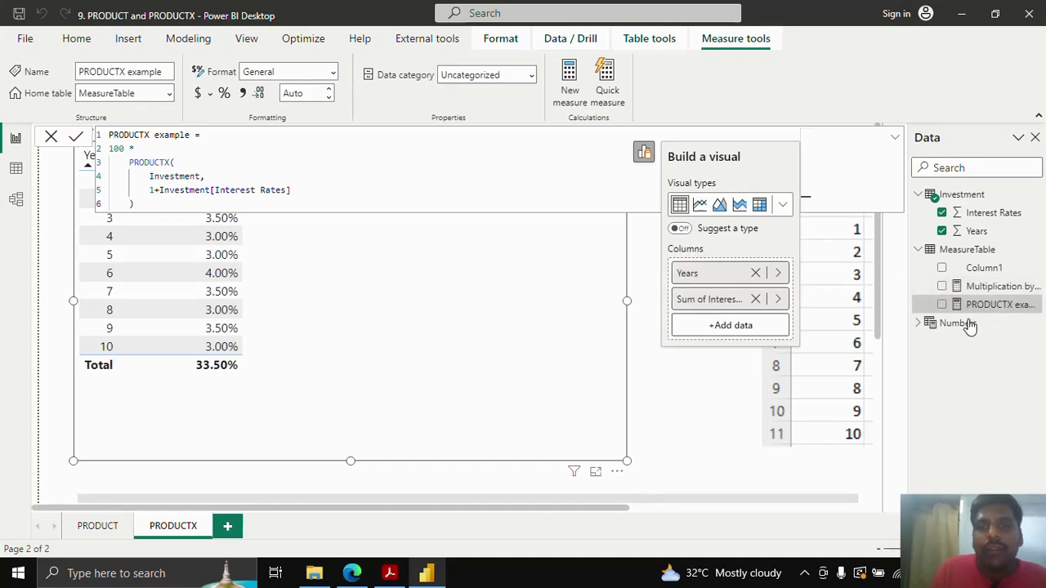
{"action": "left_click_drag", "start_coordinate": [976, 305], "coordinate": [455, 310]}
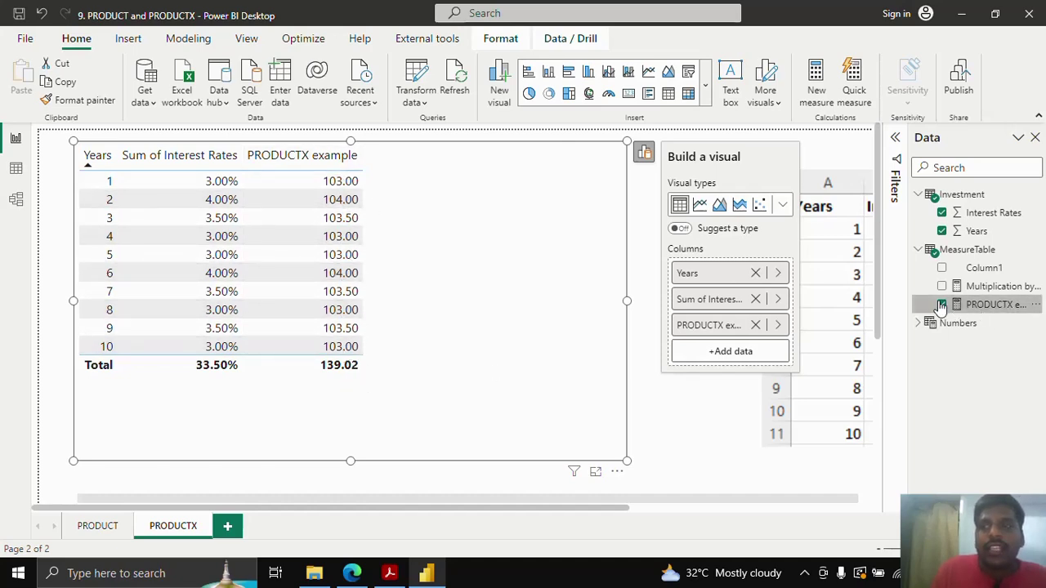
{"action": "left_click_drag", "start_coordinate": [907, 285], "coordinate": [884, 285]}
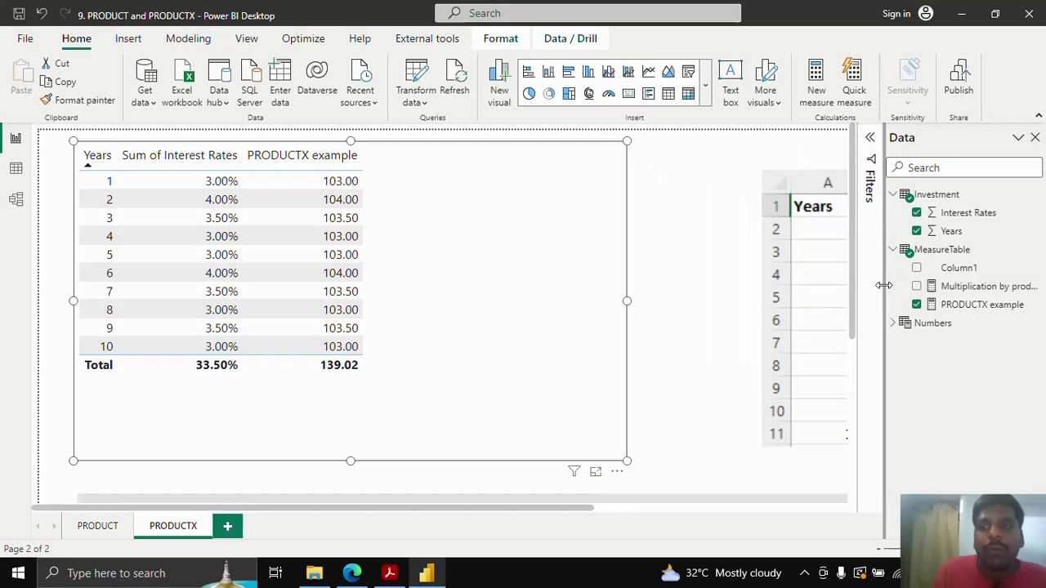
{"action": "left_click", "coordinate": [970, 304]}
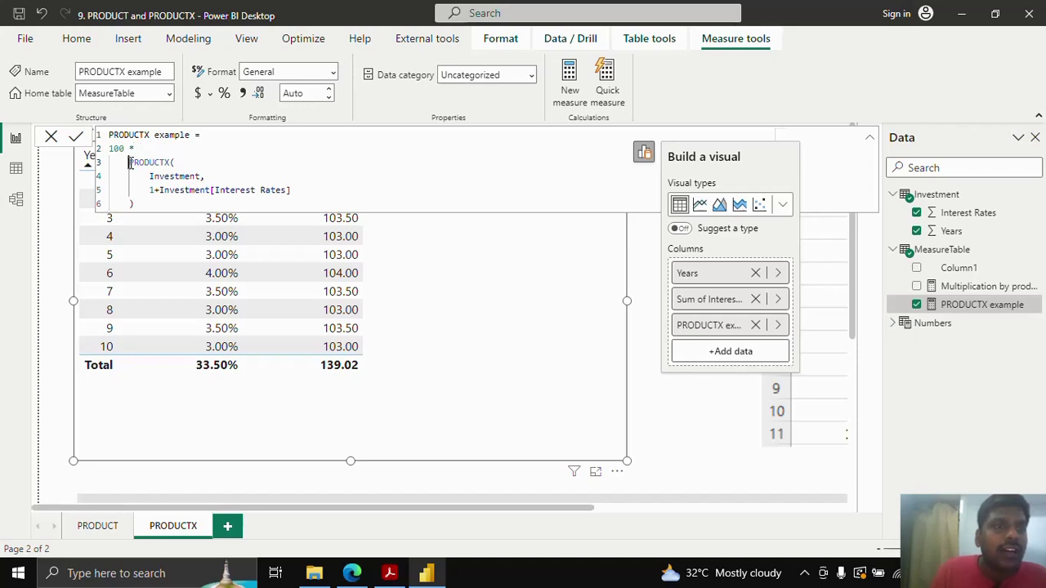
Step: Wrap the PRODUCTX expression inside a new CALCULATE( call after 100 *
{"action": "left_click_drag", "start_coordinate": [129, 162], "coordinate": [135, 205]}
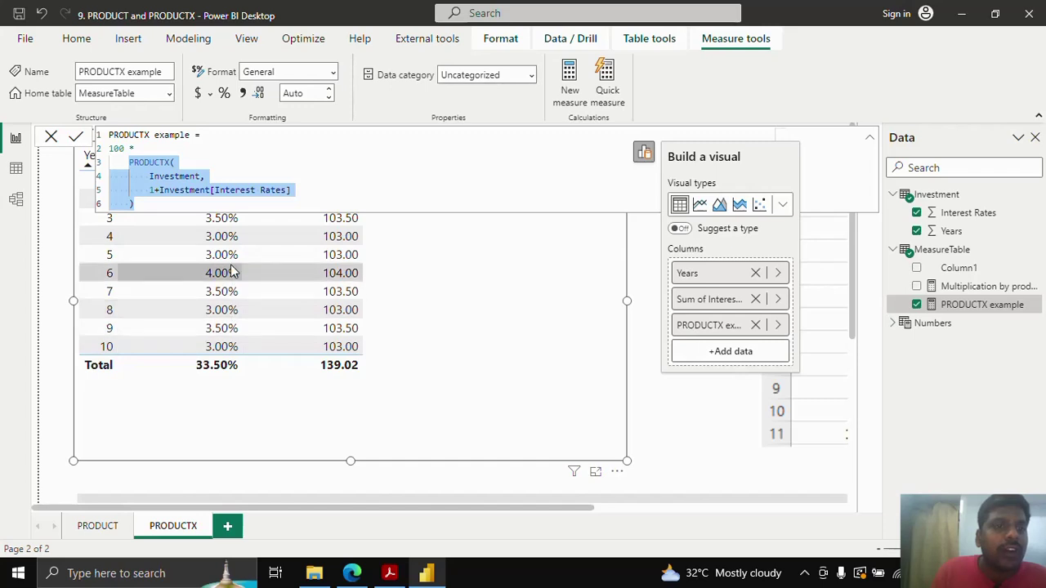
{"action": "left_click", "coordinate": [149, 150]}
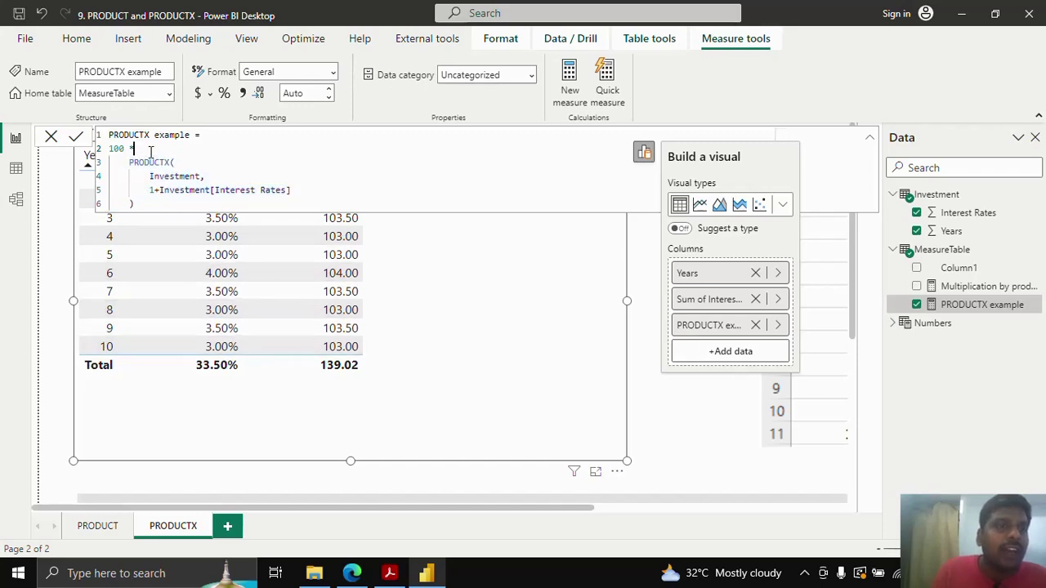
{"action": "key", "text": "shift+Return"}
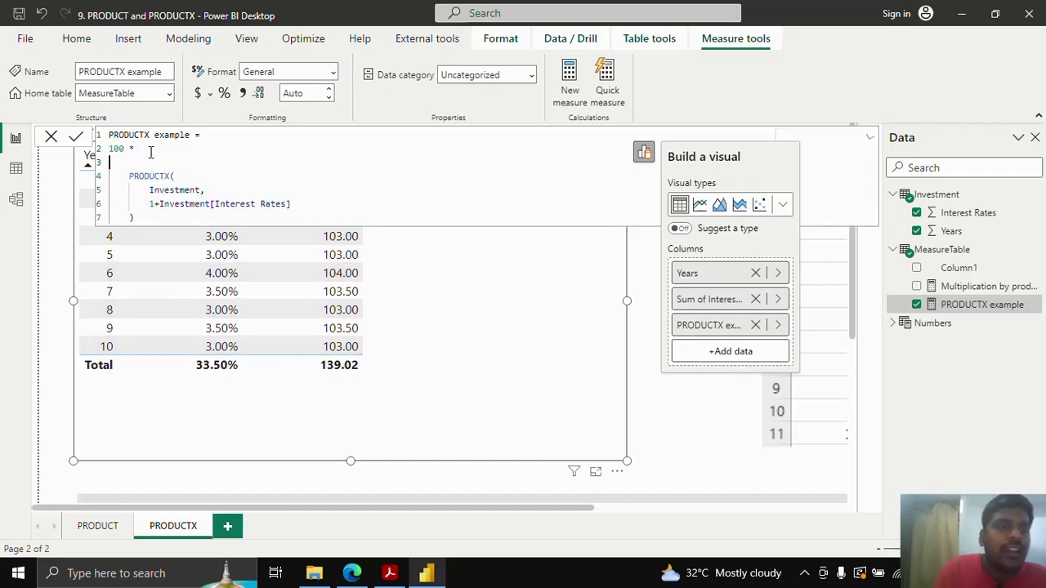
{"action": "key", "text": "Down"}
{"action": "key", "text": "Home"}
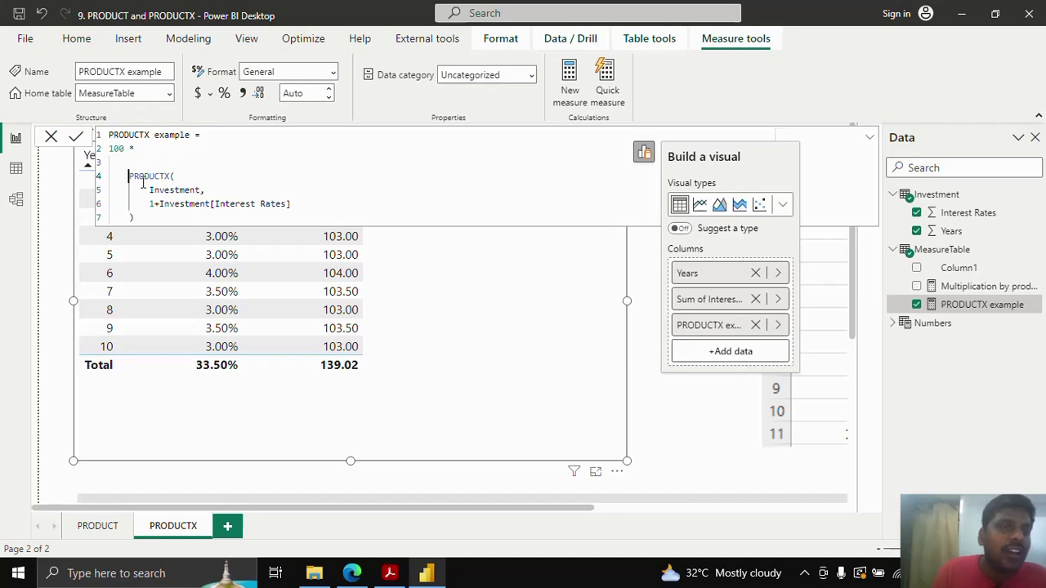
{"action": "key", "text": "ctrl+shift+End"}
{"action": "left_click", "coordinate": [122, 157]}
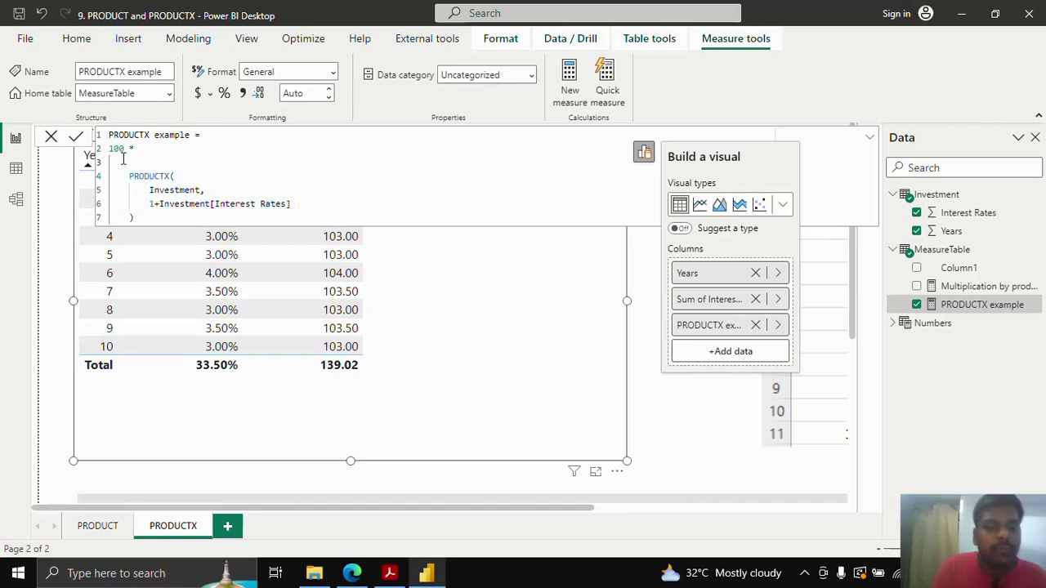
{"action": "type", "text": "CALCULATE("}
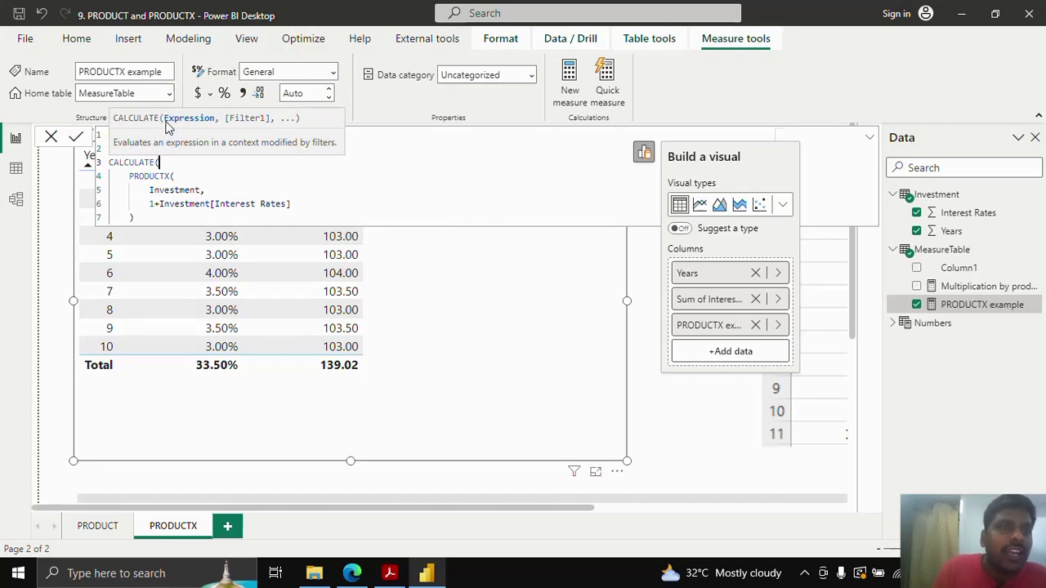
{"action": "left_click", "coordinate": [133, 174]}
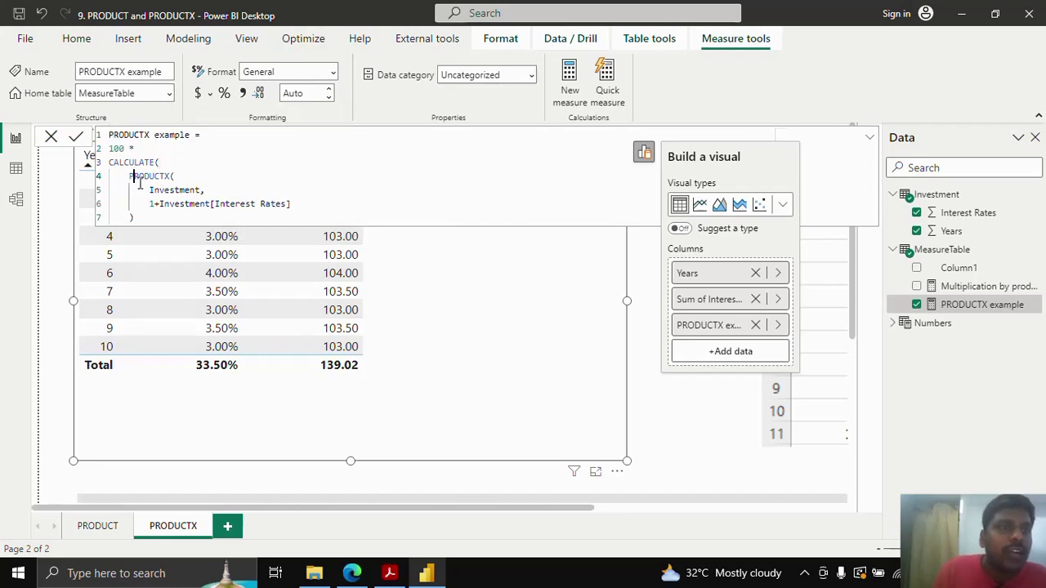
{"action": "left_click", "coordinate": [128, 166]}
{"action": "left_click_drag", "start_coordinate": [129, 176], "coordinate": [163, 217]}
{"action": "left_click", "coordinate": [180, 161]}
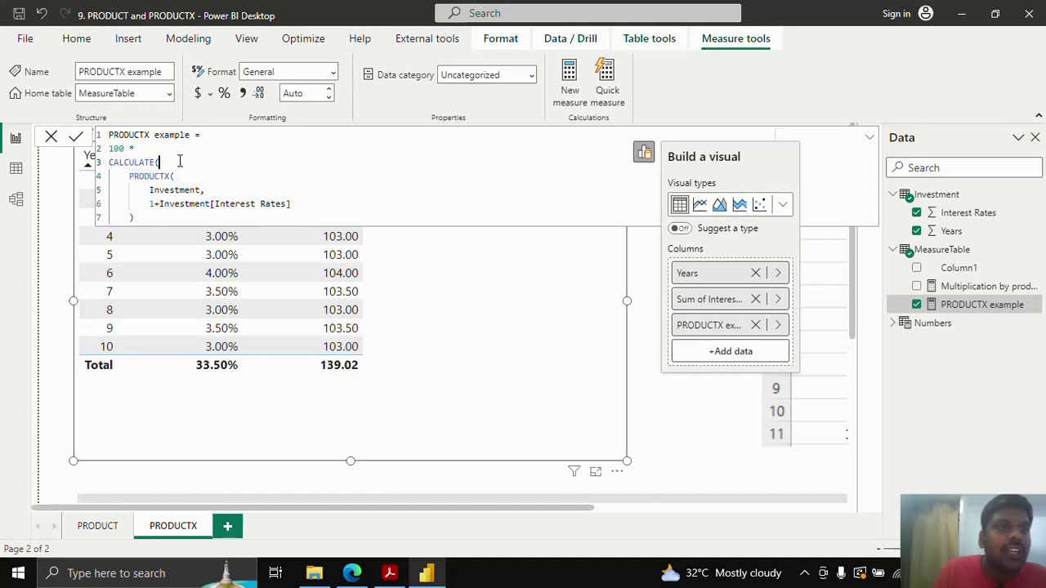
{"action": "left_click_drag", "start_coordinate": [129, 176], "coordinate": [151, 216]}
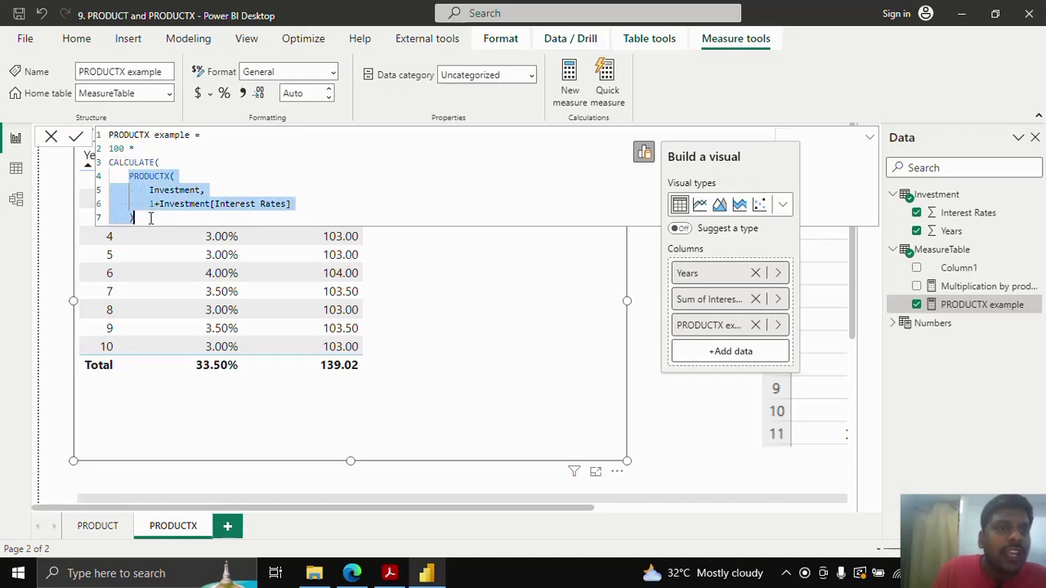
{"action": "left_click", "coordinate": [148, 218]}
Step: Add a FILTER(Investment, Investment[Years] argument to CALCULATE
{"action": "type", "text": ","}
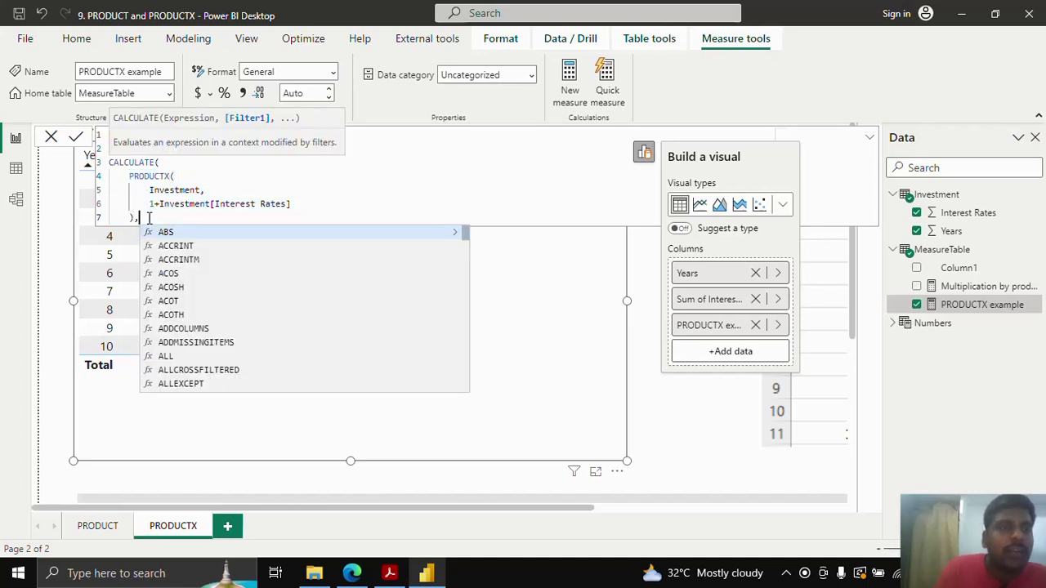
{"action": "key", "text": "shift+Return"}
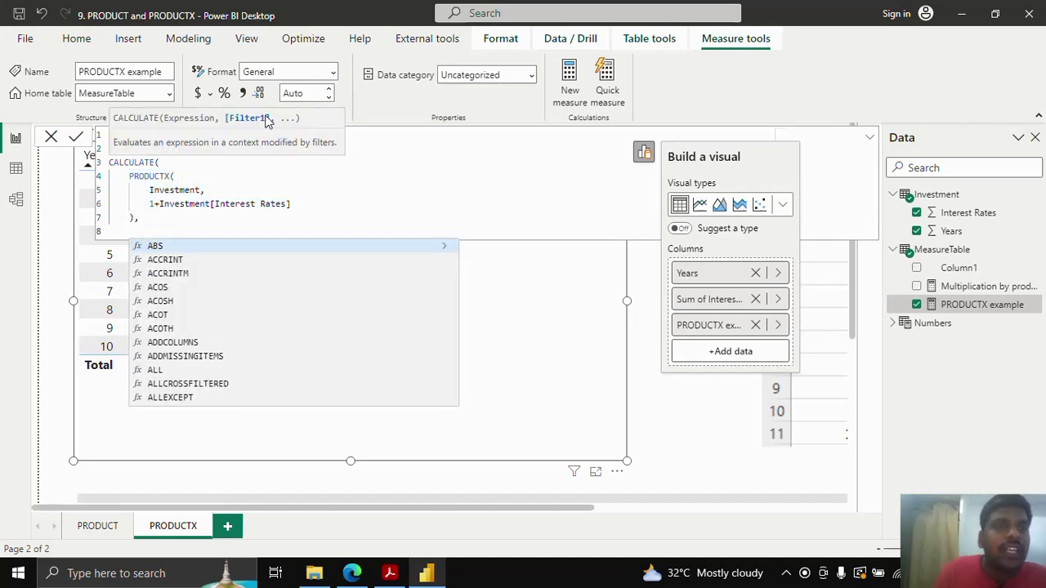
{"action": "type", "text": "FI"}
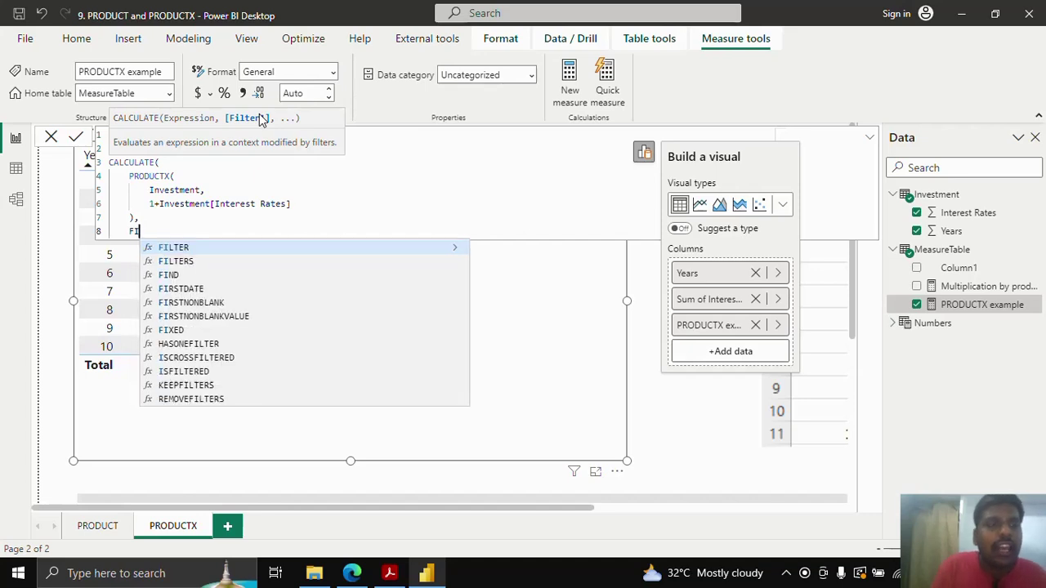
{"action": "type", "text": "LTER("}
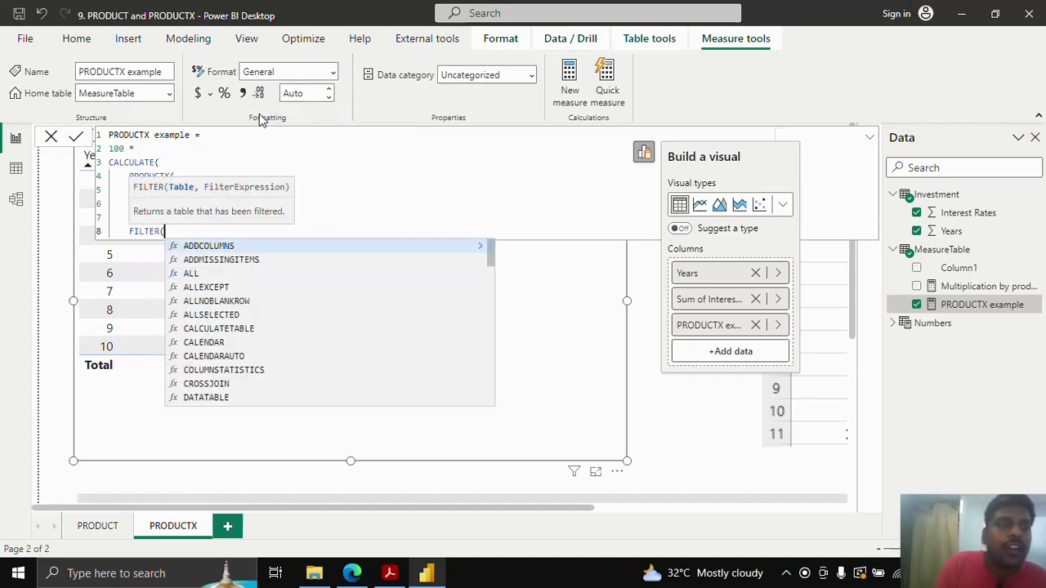
{"action": "key", "text": "shift+Return"}
{"action": "type", "text": "In"}
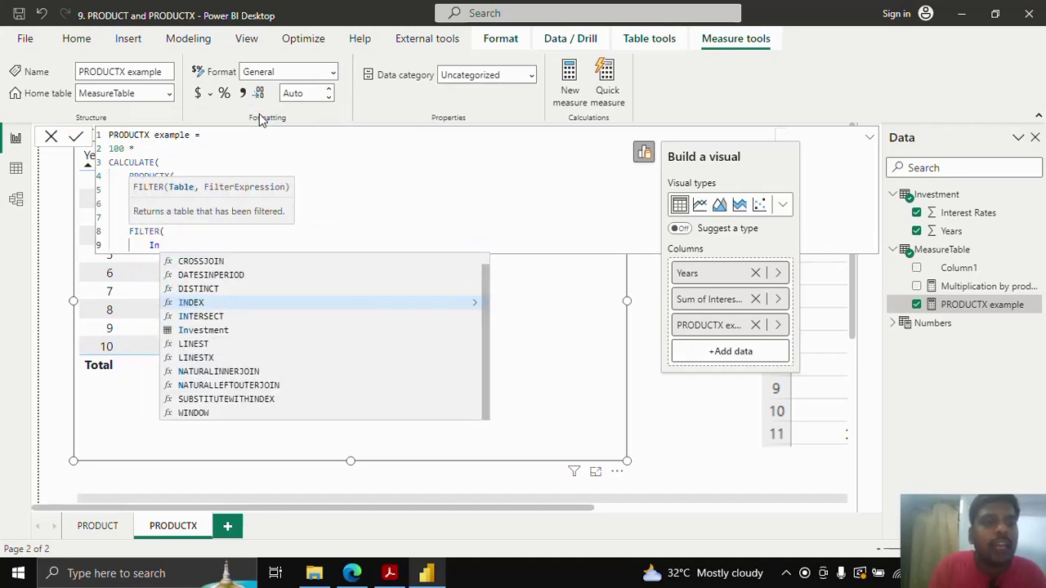
{"action": "type", "text": "ve"}
{"action": "key", "text": "Tab"}
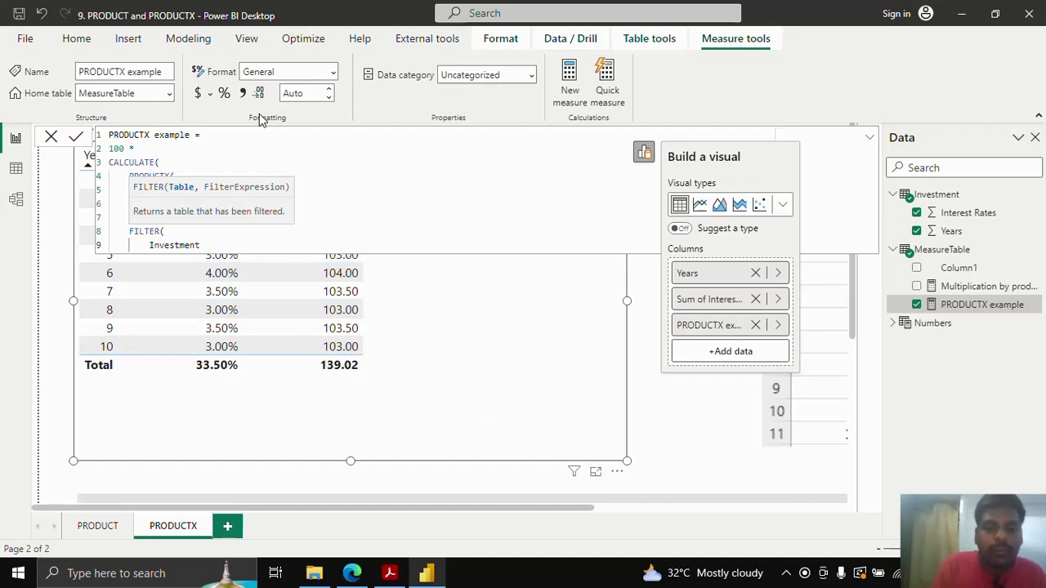
{"action": "type", "text": ","}
{"action": "key", "text": "shift+Return"}
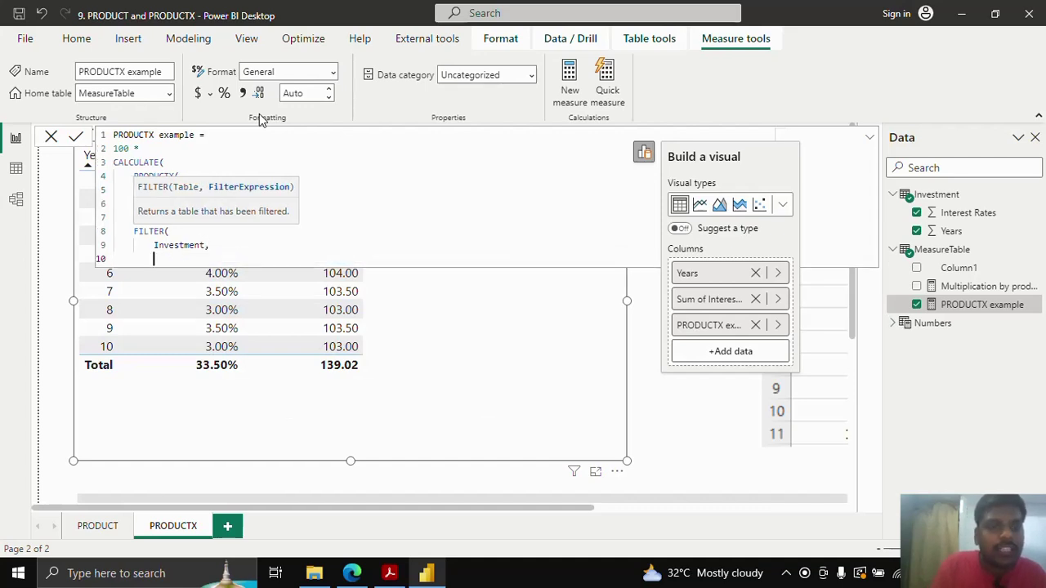
{"action": "type", "text": "Years"}
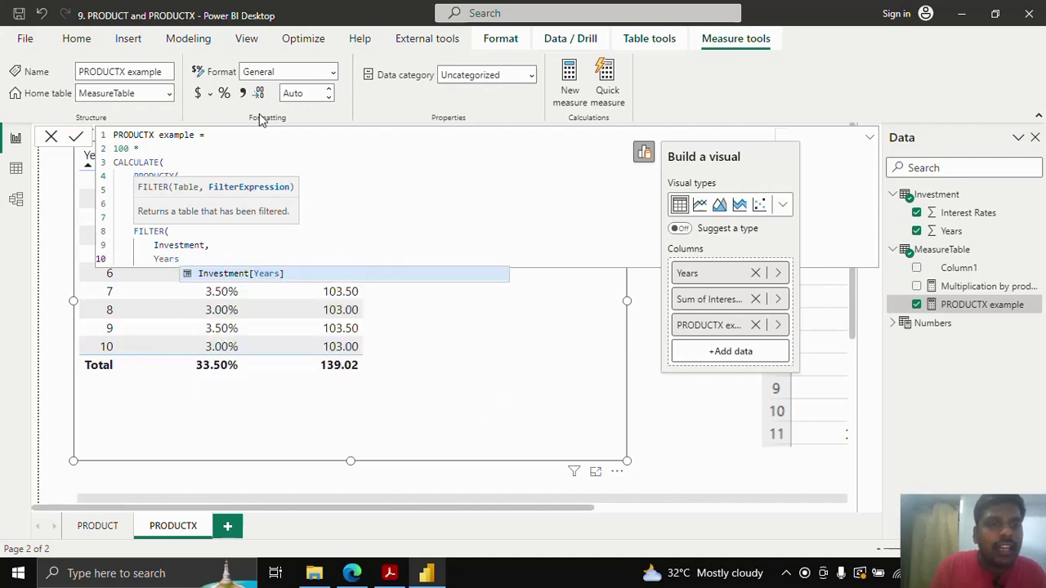
{"action": "key", "text": "Tab"}
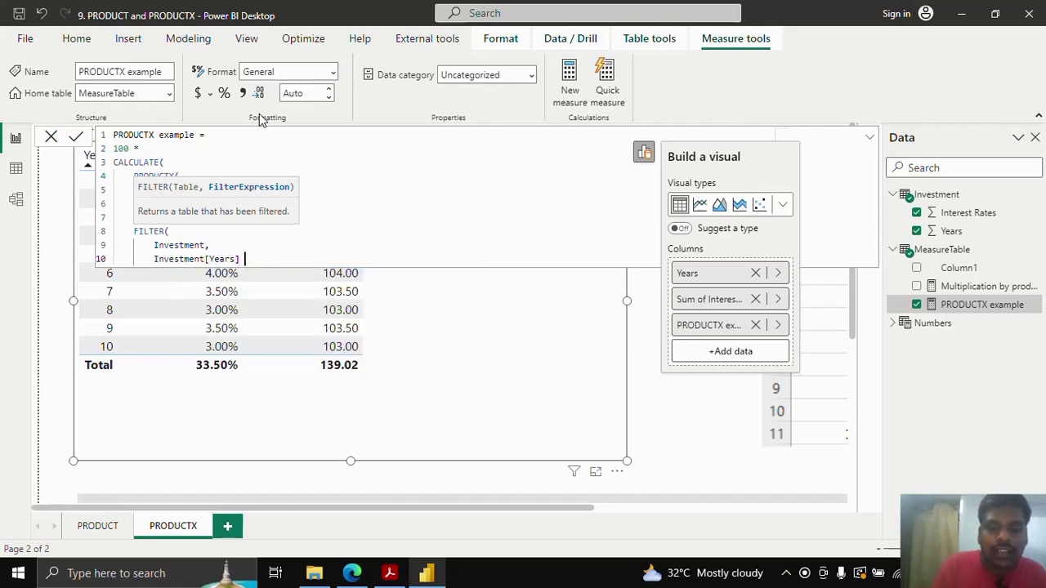
Step: Complete the condition with <= MAX(Investment[Years]) and close the FILTER and CALCULATE brackets
{"action": "type", "text": "<= MA"}
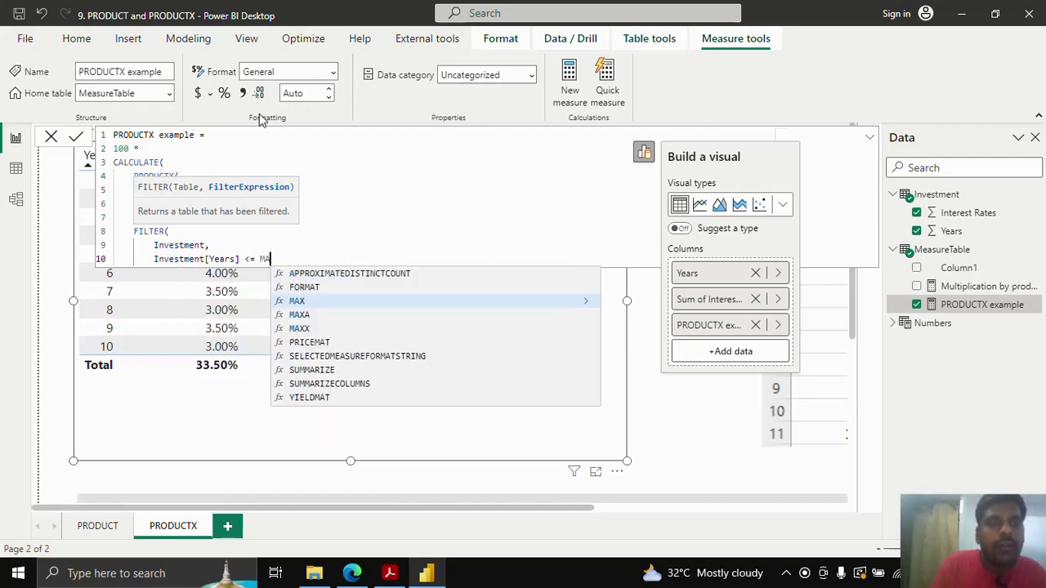
{"action": "type", "text": "X("}
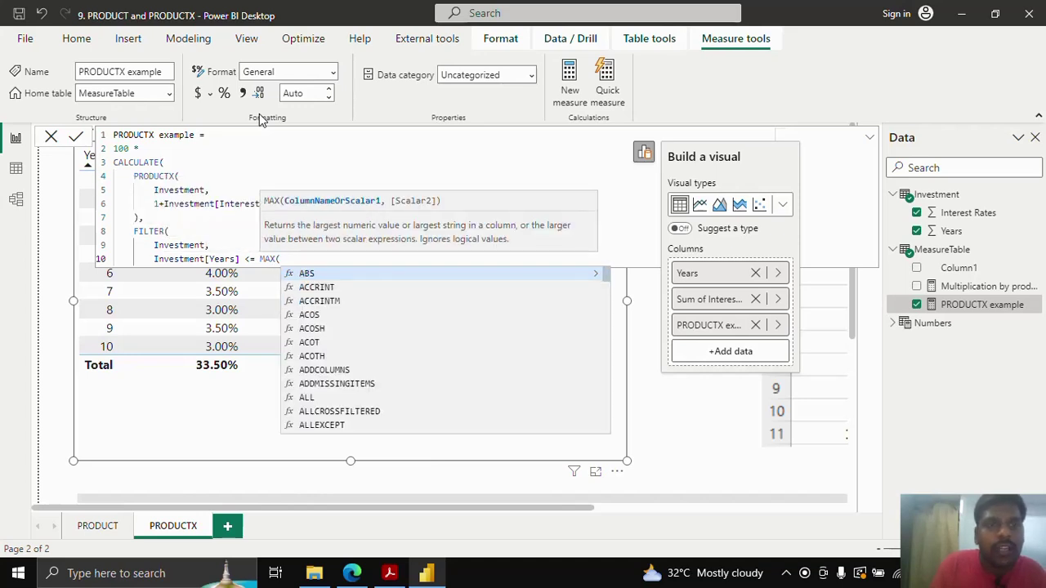
{"action": "type", "text": "Invest"}
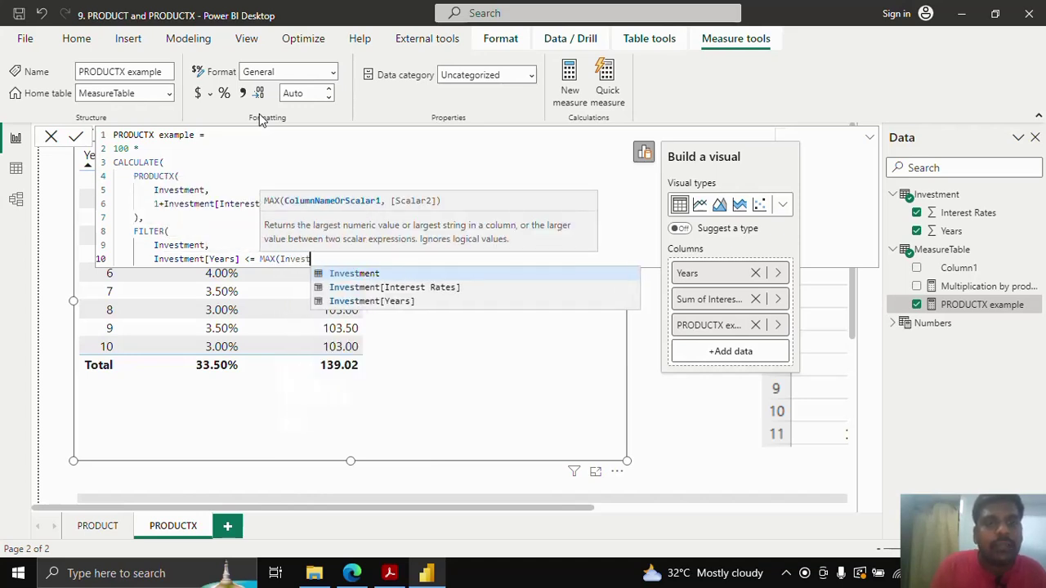
{"action": "key", "text": "Down"}
{"action": "key", "text": "Tab"}
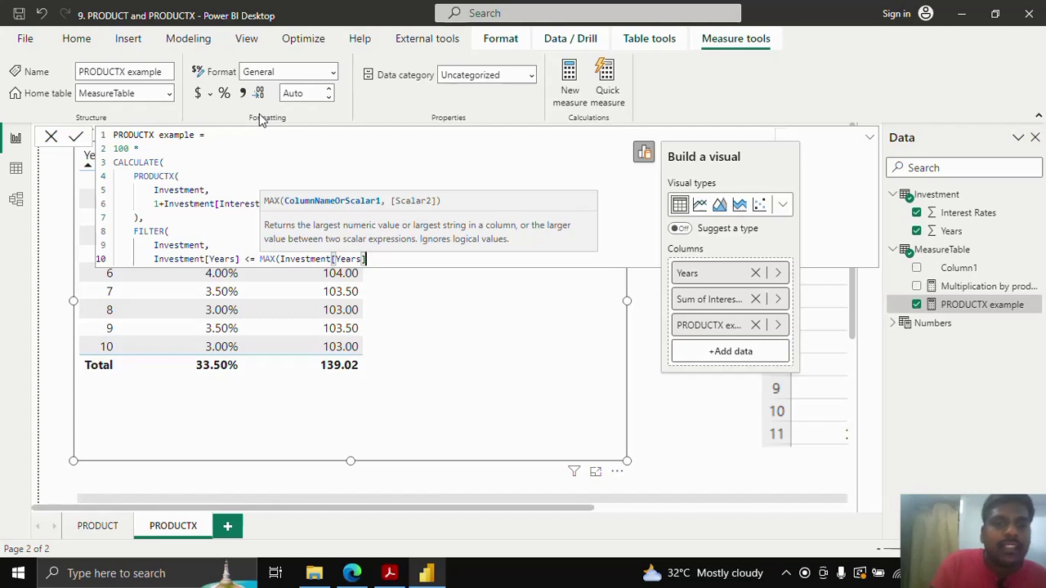
{"action": "type", "text": ")"}
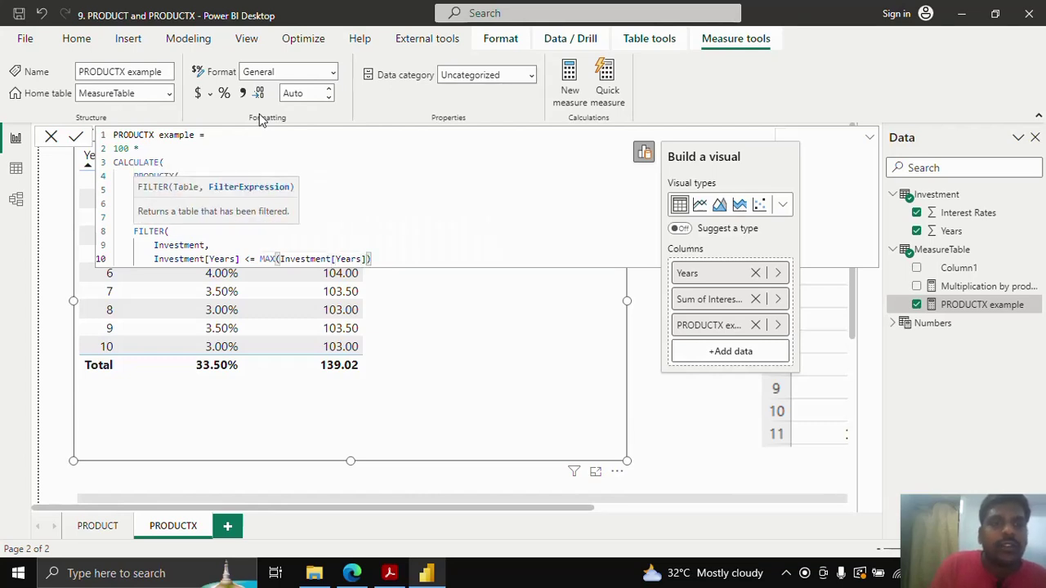
{"action": "key", "text": "shift+Return"}
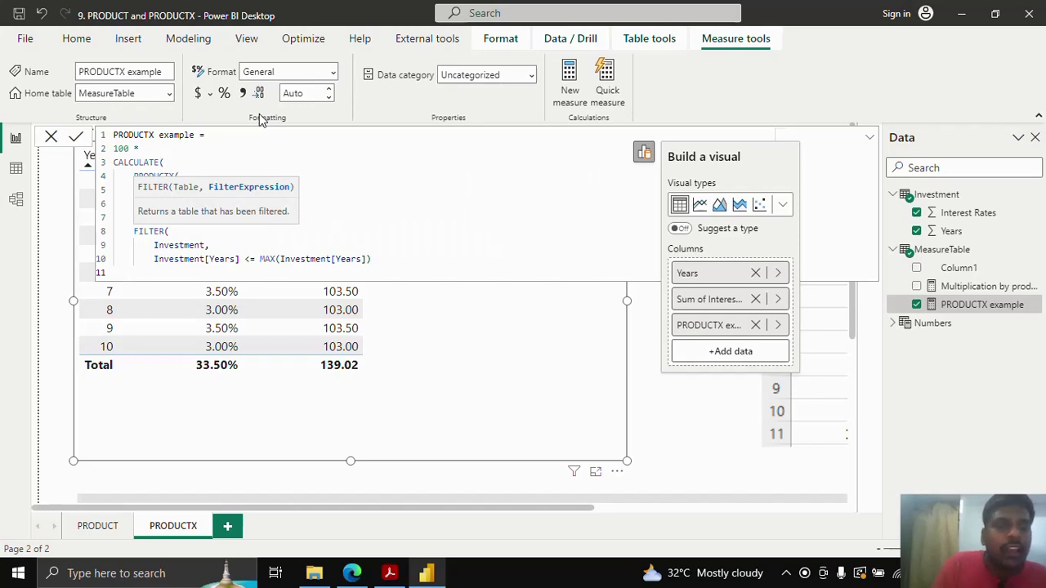
{"action": "type", "text": ")"}
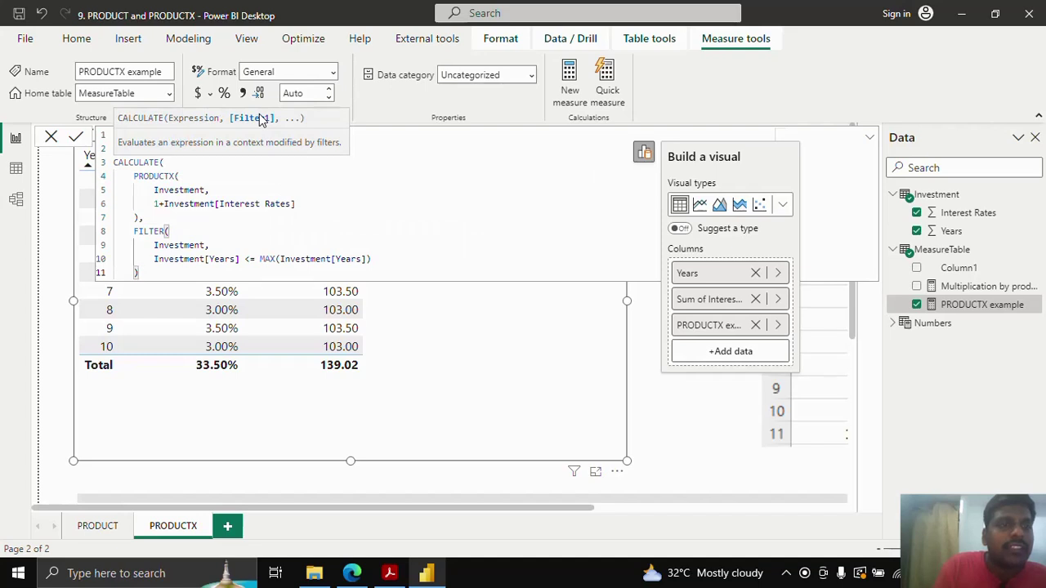
{"action": "key", "text": "shift+Return"}
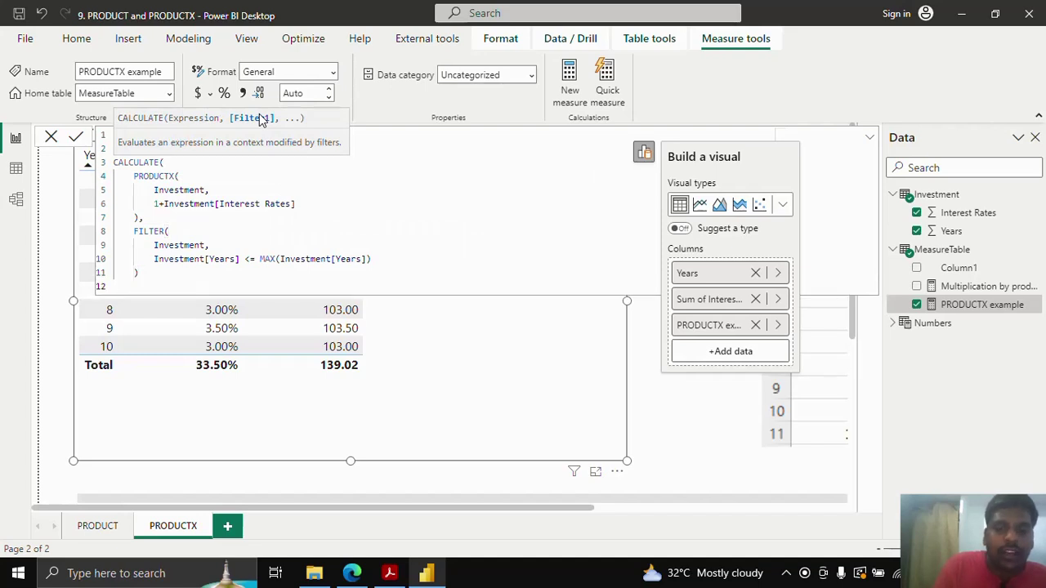
{"action": "type", "text": ")"}
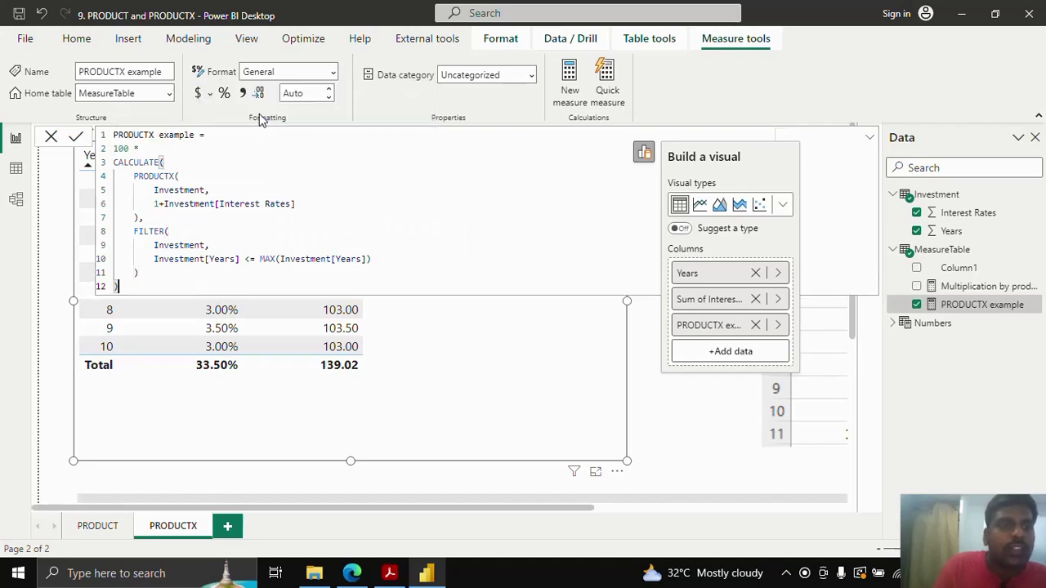
Step: Commit the CALCULATE version, confirm the table still totals 139.02, and reopen PRODUCTX example
{"action": "left_click", "coordinate": [76, 137]}
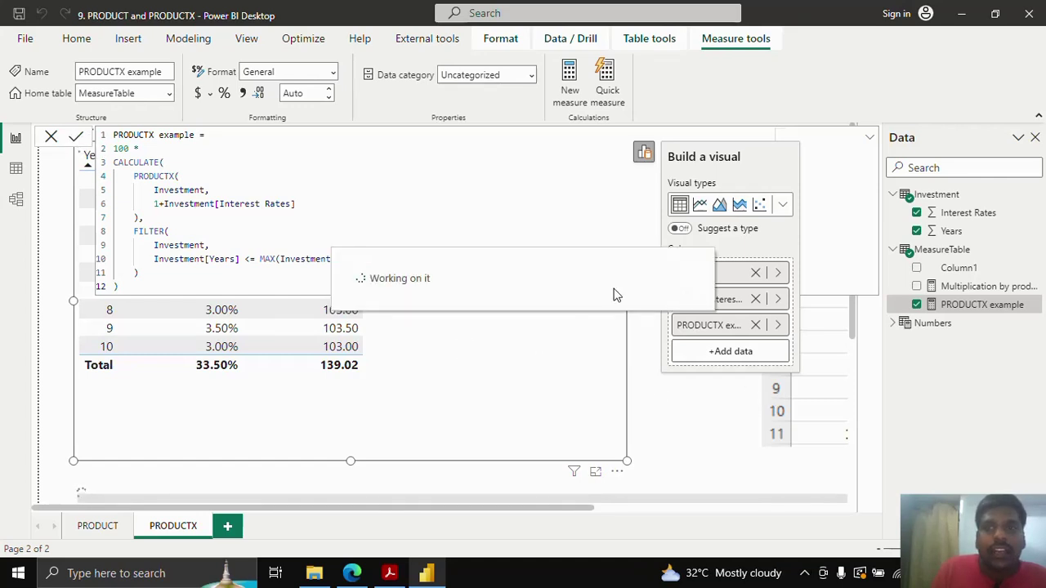
{"action": "left_click", "coordinate": [477, 454]}
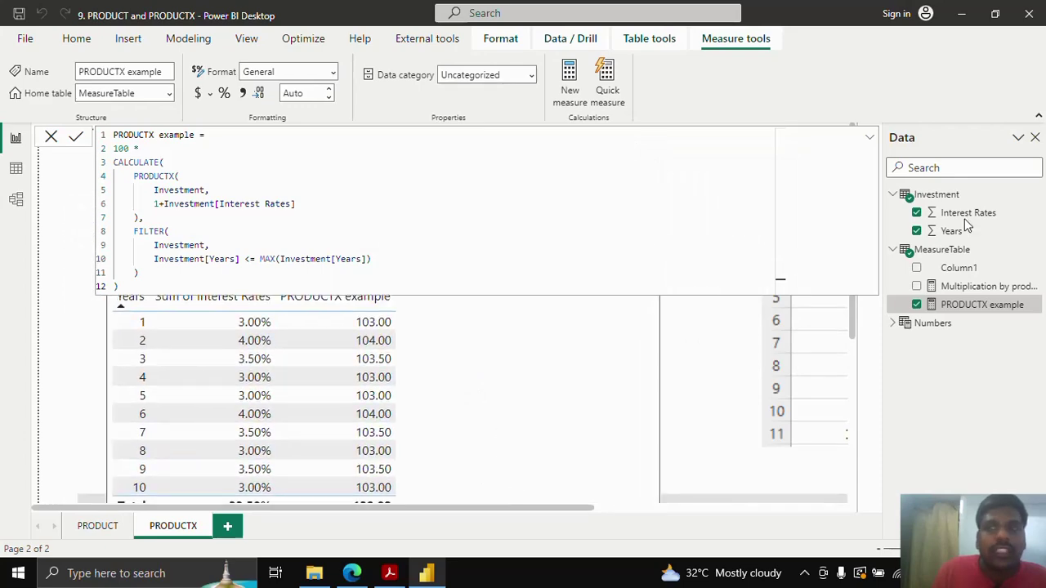
{"action": "left_click", "coordinate": [869, 137]}
{"action": "scroll", "coordinate": [504, 368], "scroll_direction": "down", "scroll_amount": 2}
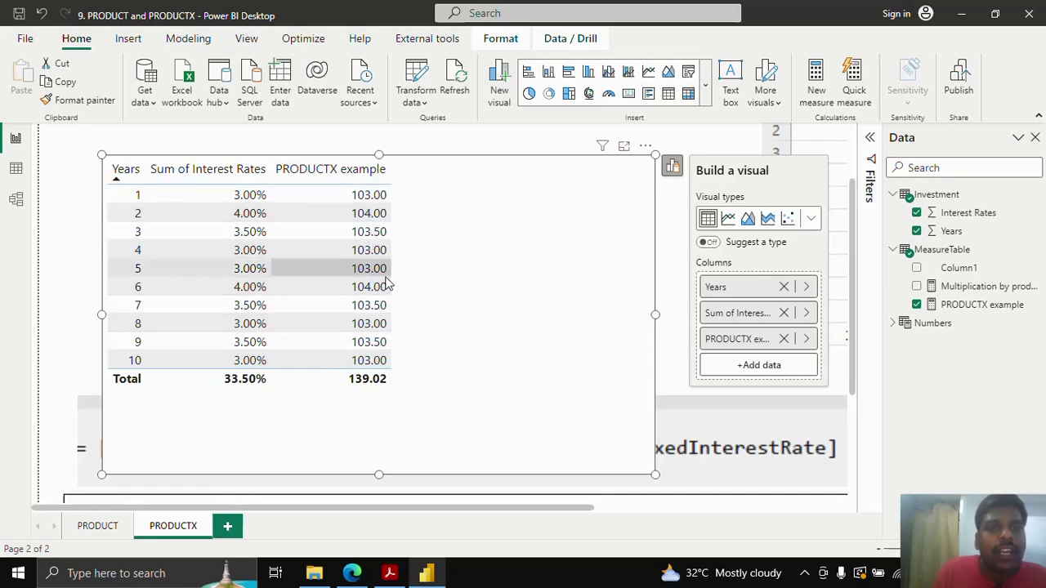
{"action": "left_click", "coordinate": [1002, 308]}
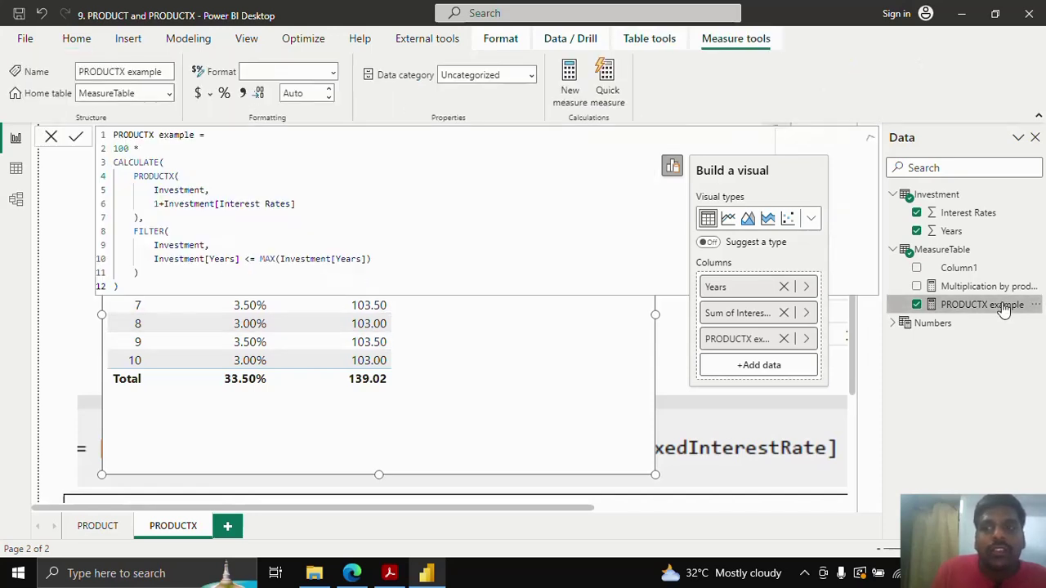
Step: Replace Investment with ALL(Investment) in the FILTER on line 9, re-indent, and commit
{"action": "left_click", "coordinate": [153, 244]}
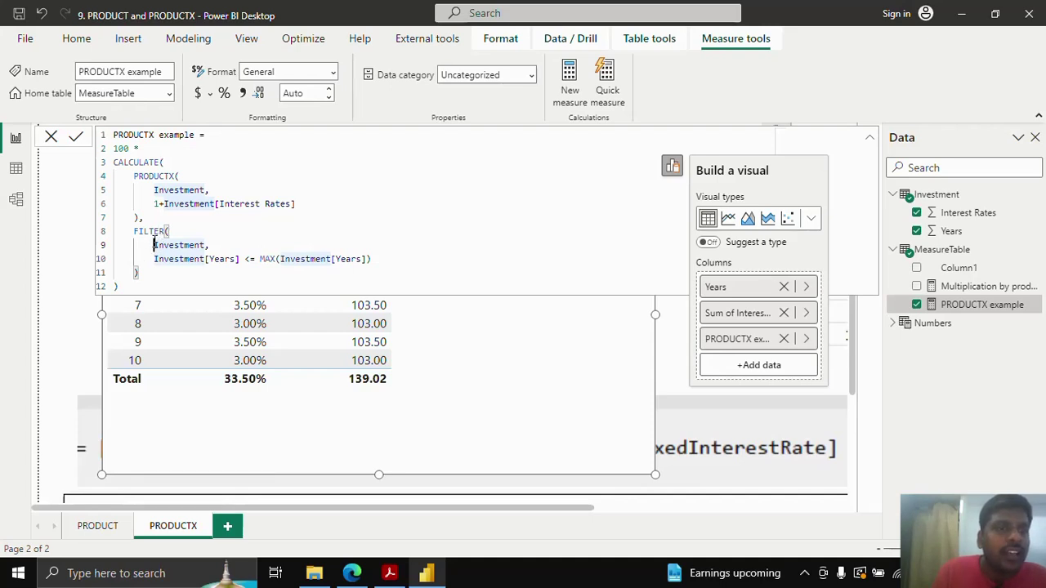
{"action": "left_click_drag", "start_coordinate": [154, 244], "coordinate": [206, 246]}
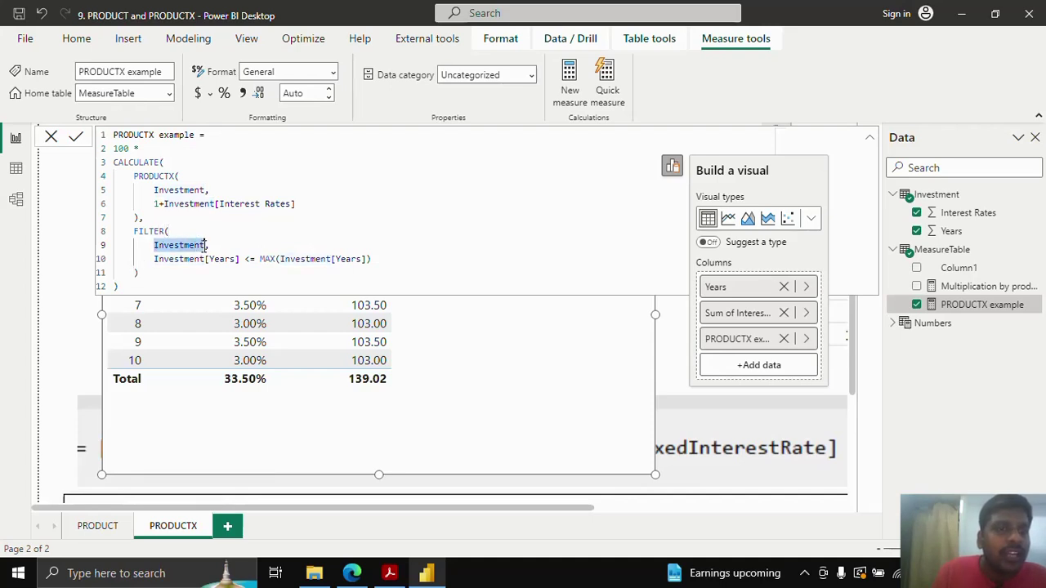
{"action": "left_click", "coordinate": [151, 244]}
{"action": "key", "text": "shift+Home"}
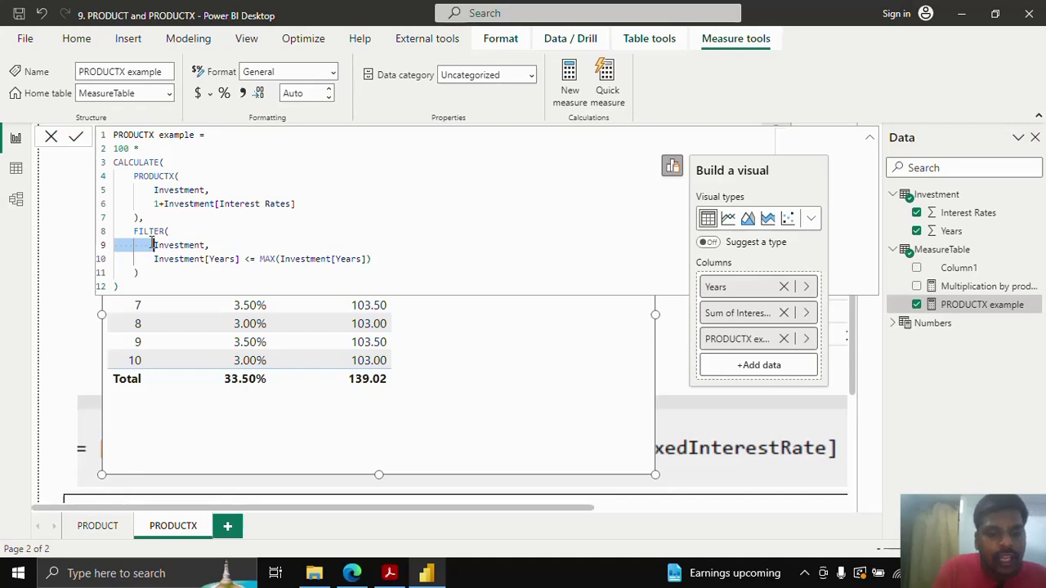
{"action": "type", "text": "ALL"}
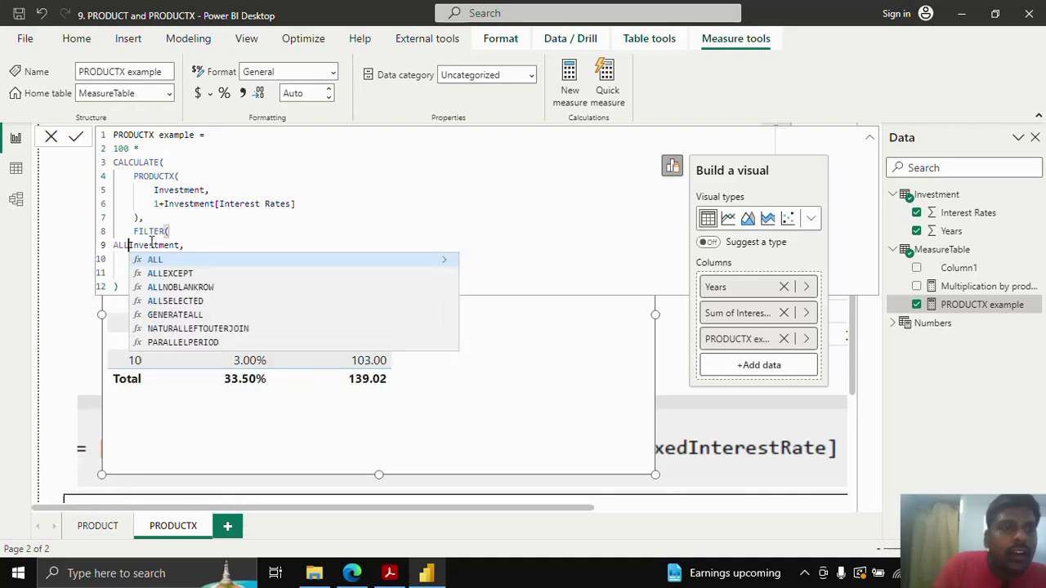
{"action": "type", "text": "("}
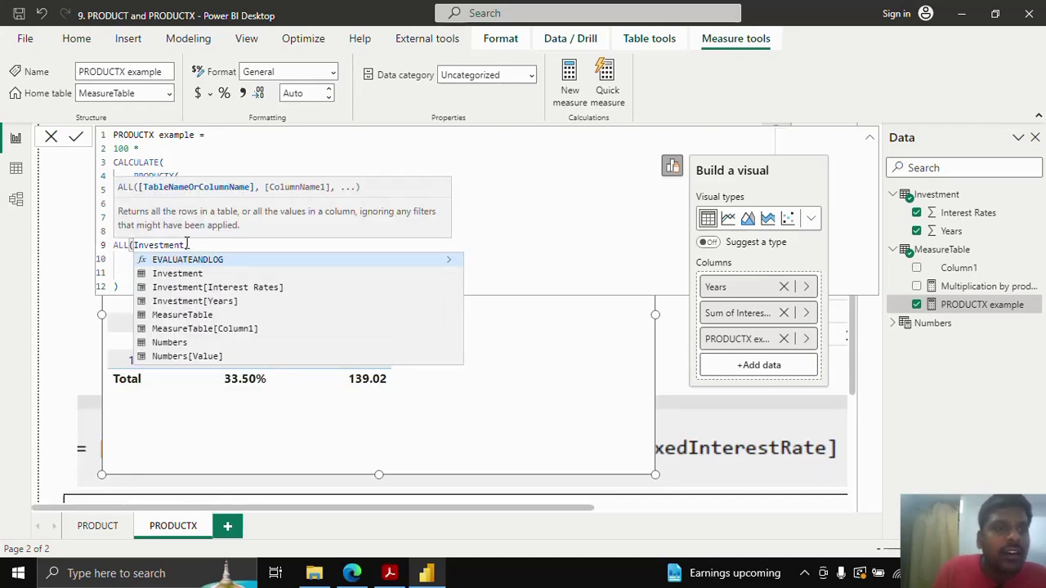
{"action": "left_click", "coordinate": [188, 244]}
{"action": "type", "text": "),"}
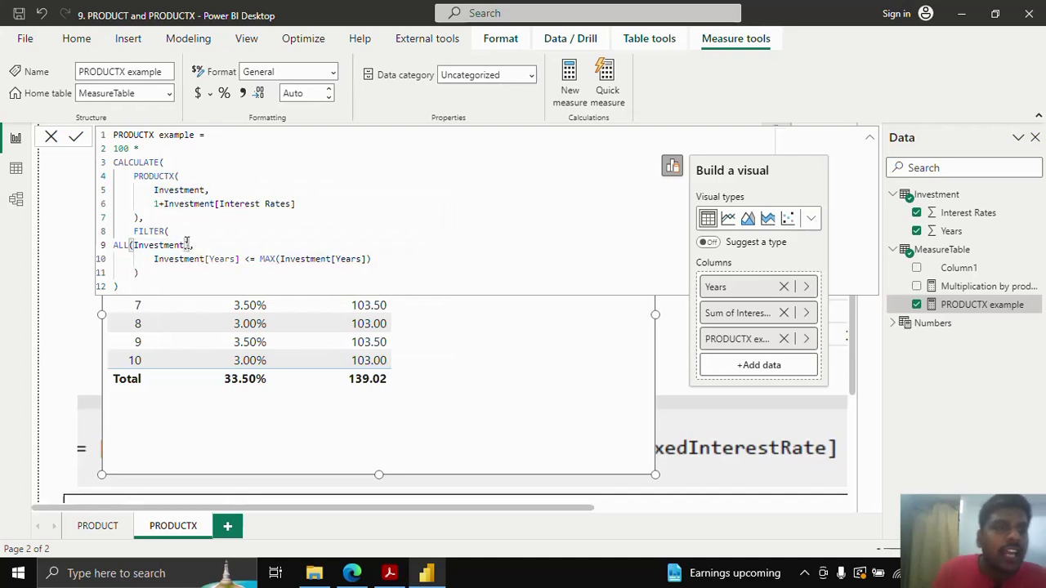
{"action": "left_click", "coordinate": [115, 245]}
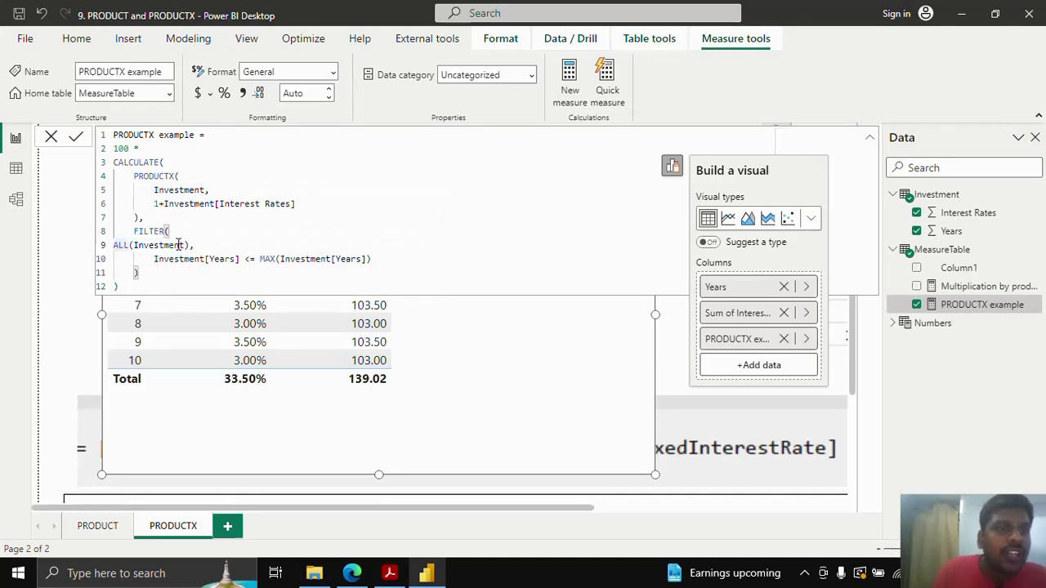
{"action": "key", "text": "Tab"}
{"action": "key", "text": "Tab"}
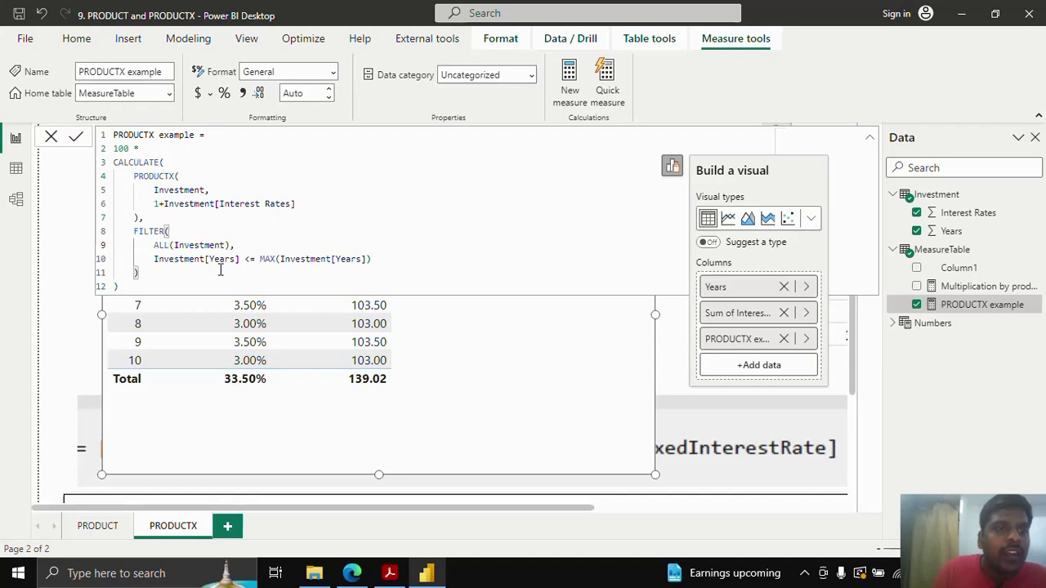
{"action": "left_click_drag", "start_coordinate": [154, 245], "coordinate": [232, 245]}
{"action": "left_click", "coordinate": [77, 137]}
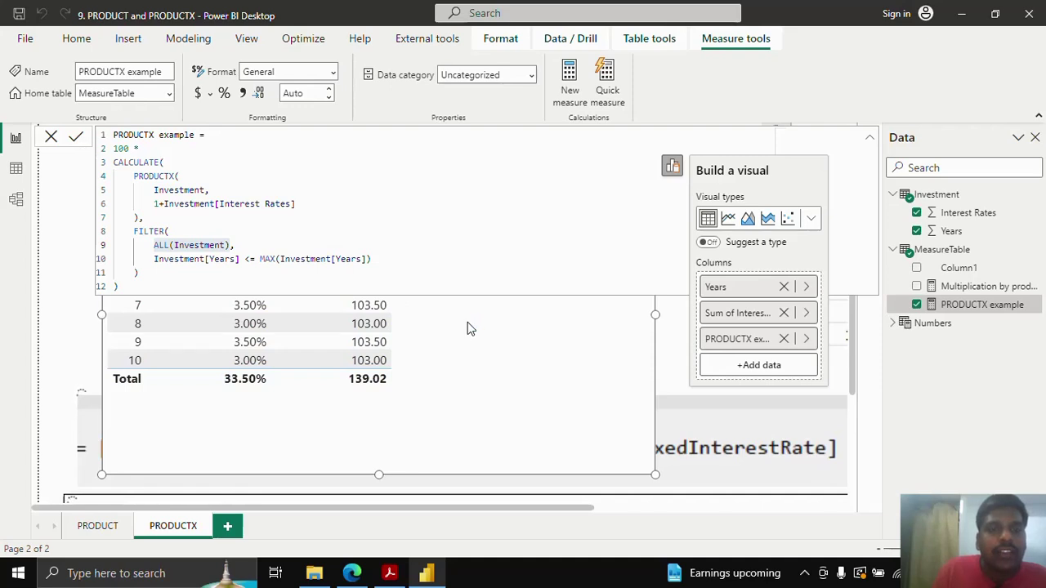
Step: Shrink the cumulative 103.00–139.02 table and move it up beside the spreadsheet image
{"action": "left_click", "coordinate": [870, 137]}
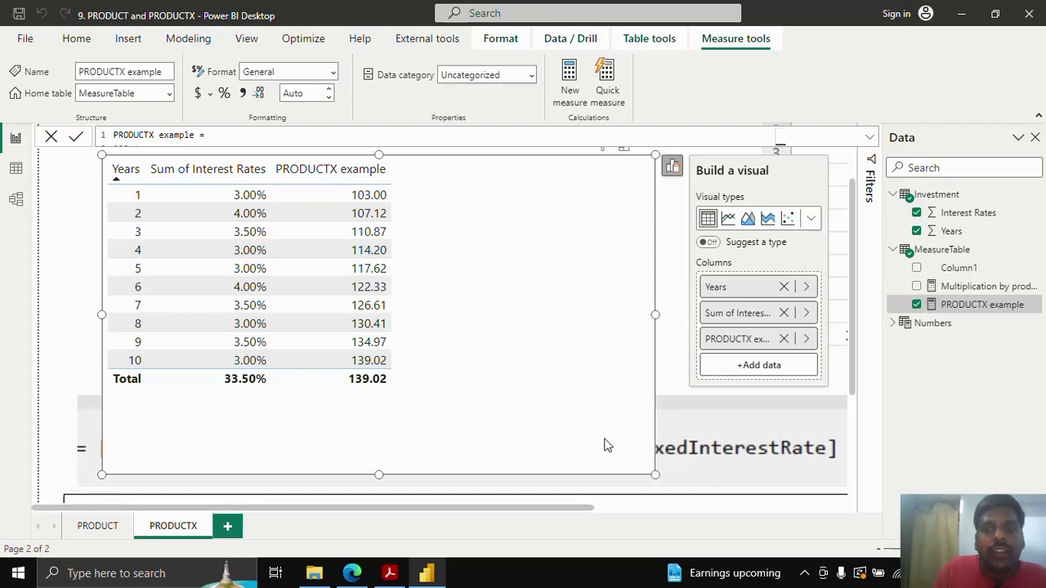
{"action": "left_click_drag", "start_coordinate": [655, 474], "coordinate": [639, 377]}
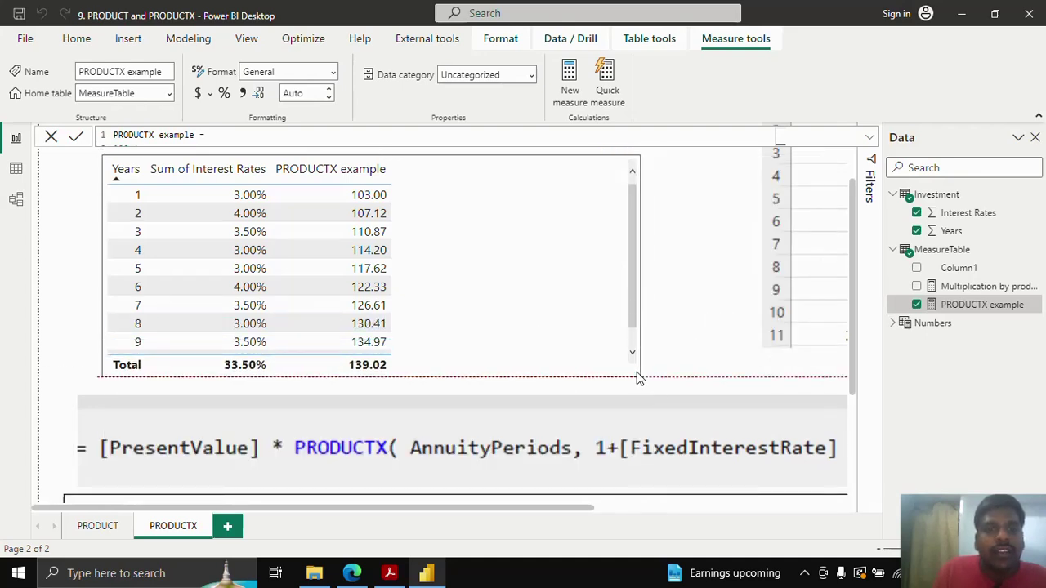
{"action": "left_click", "coordinate": [532, 490]}
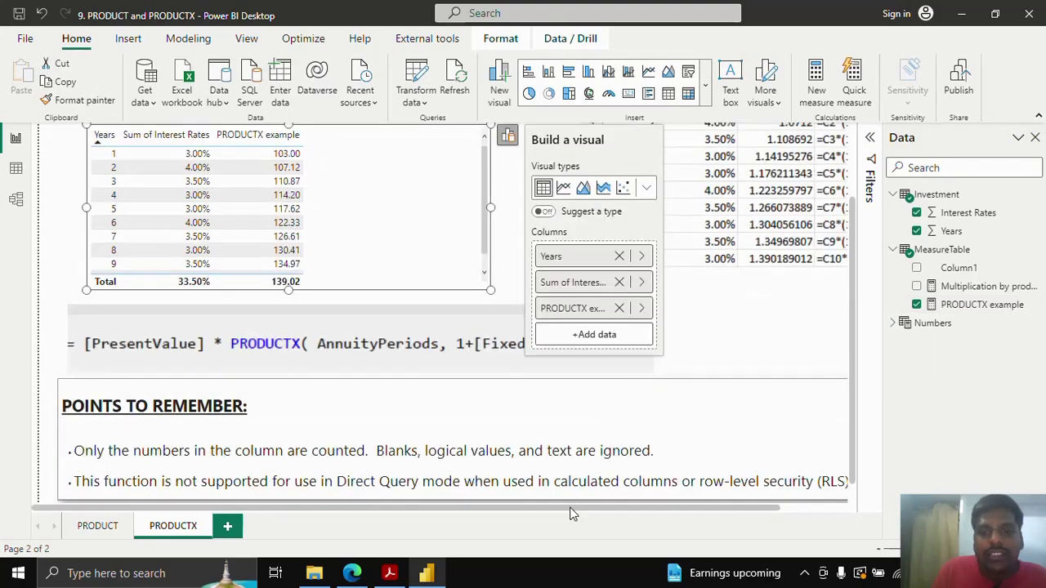
{"action": "left_click_drag", "start_coordinate": [574, 509], "coordinate": [653, 479]}
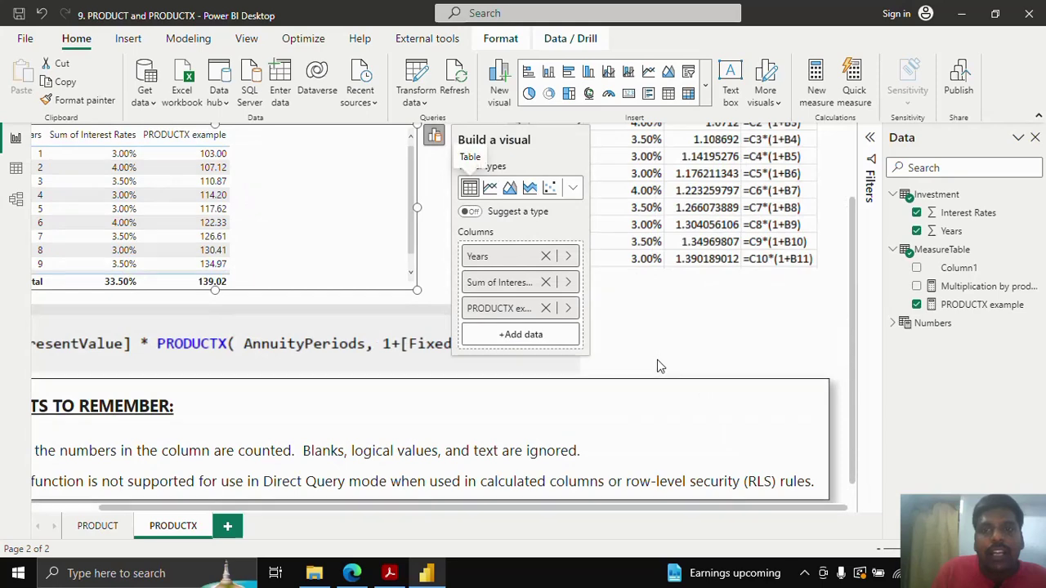
{"action": "scroll", "coordinate": [649, 379], "scroll_direction": "up", "scroll_amount": 2}
{"action": "left_click_drag", "start_coordinate": [298, 300], "coordinate": [368, 239]}
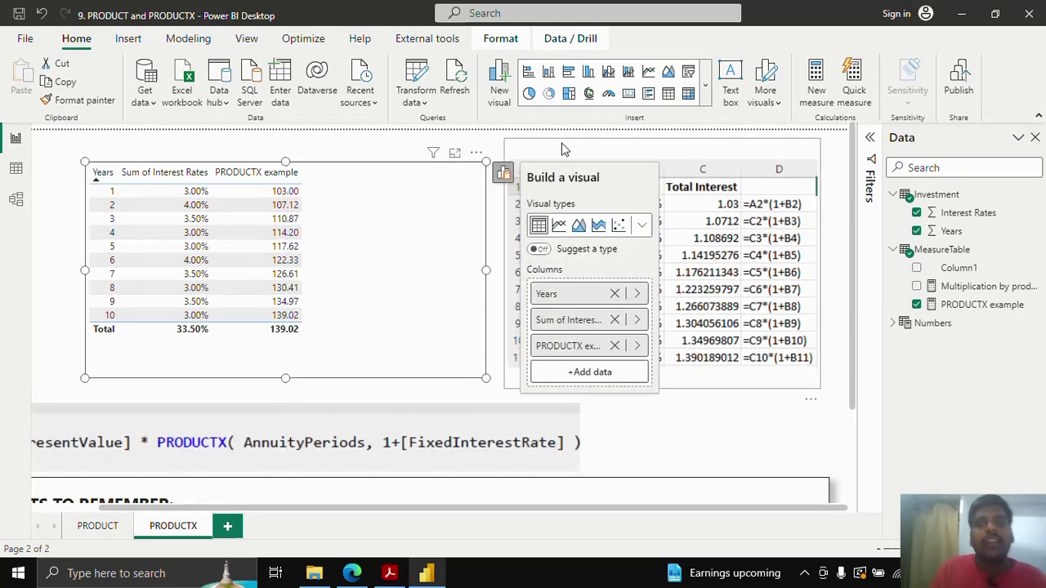